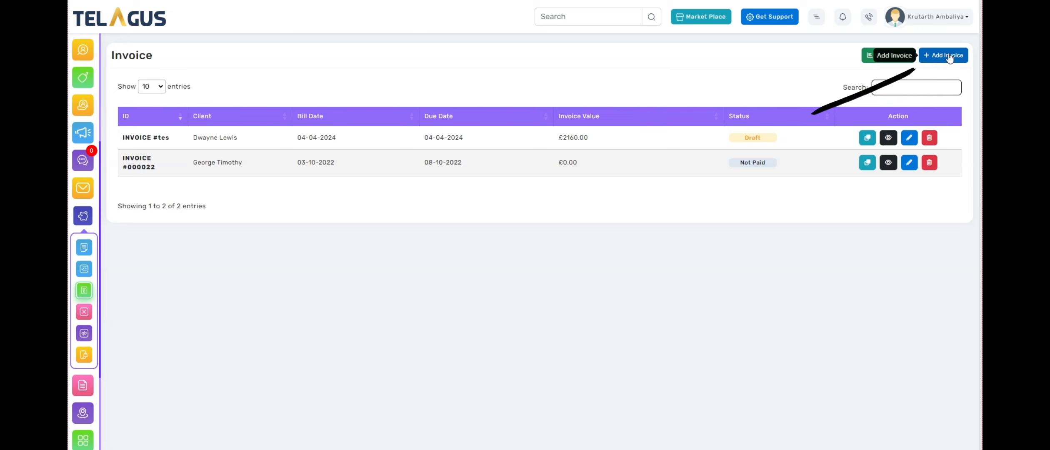
Start a new invoice and choose its client by searching for the client's name
{"action": "left_click", "coordinate": [949, 57]}
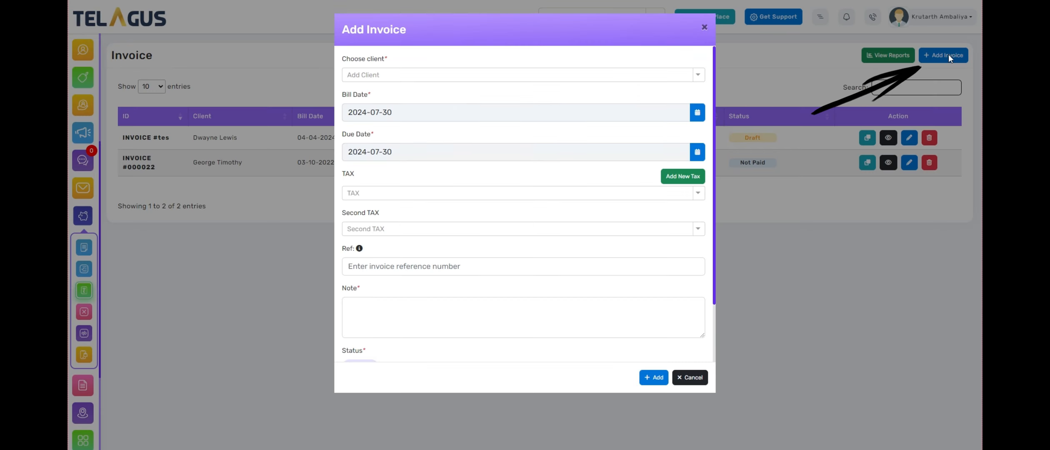
{"action": "left_click", "coordinate": [416, 79]}
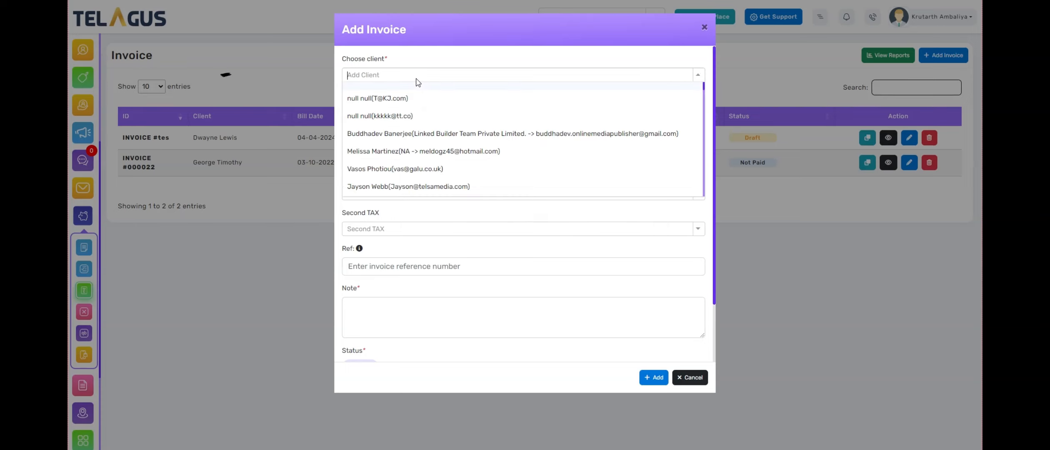
{"action": "type", "text": "krutarth"}
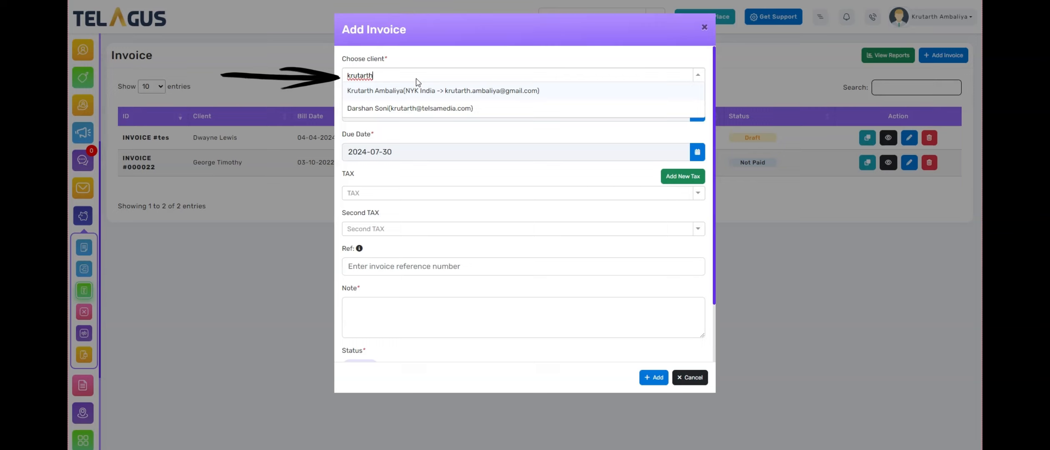
{"action": "left_click", "coordinate": [422, 109]}
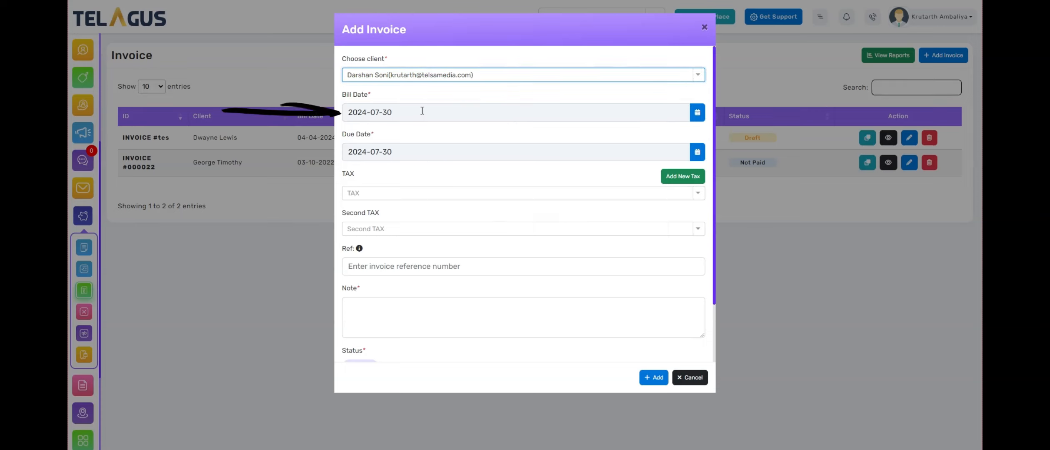
Set the invoice's bill date to 2024-07-30 and its due date to 2024-07-31
{"action": "left_click", "coordinate": [422, 110]}
{"action": "left_click", "coordinate": [368, 225]}
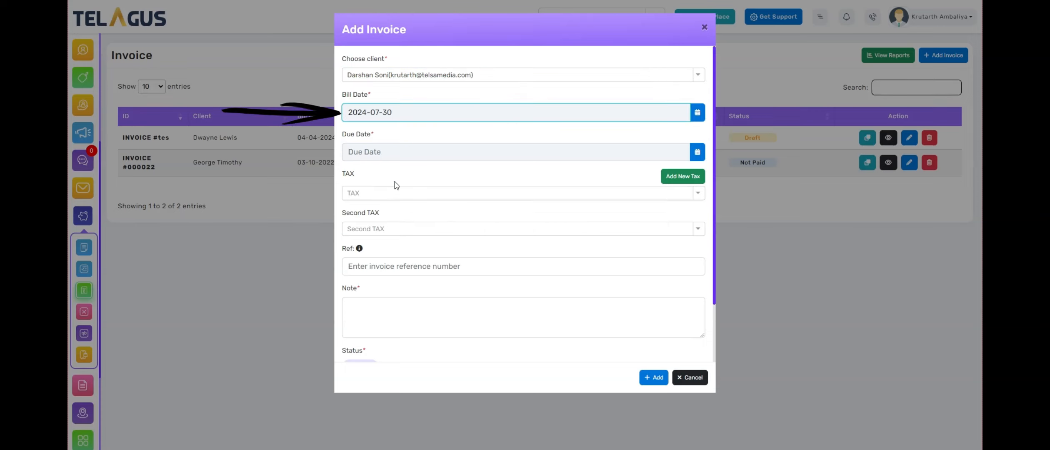
{"action": "left_click", "coordinate": [400, 151]}
{"action": "left_click", "coordinate": [385, 263]}
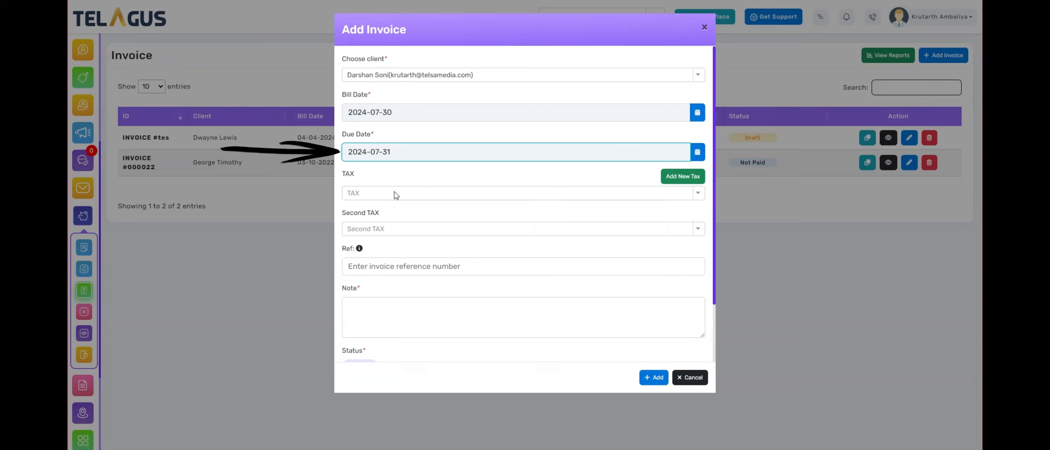
Create a new tax titled New Tax with a percentage of 10 from the invoice form
{"action": "left_click", "coordinate": [372, 193]}
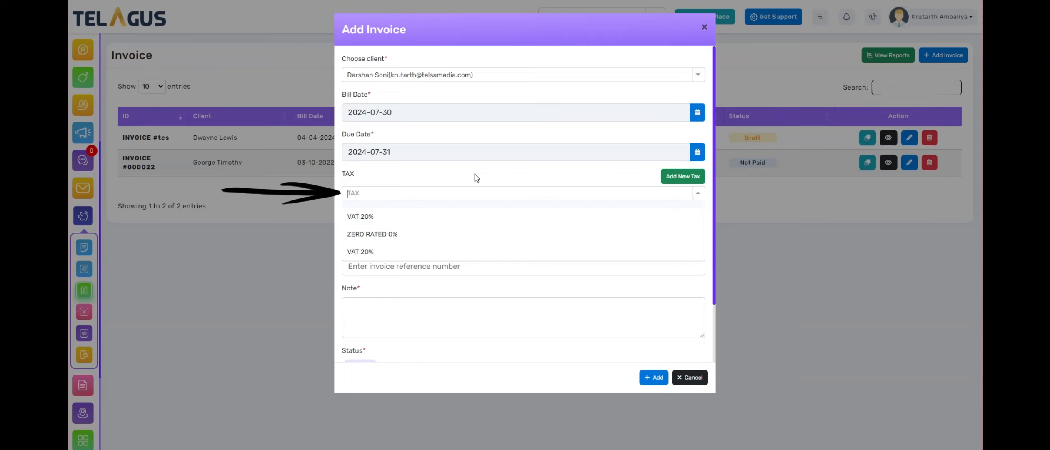
{"action": "left_click", "coordinate": [639, 176]}
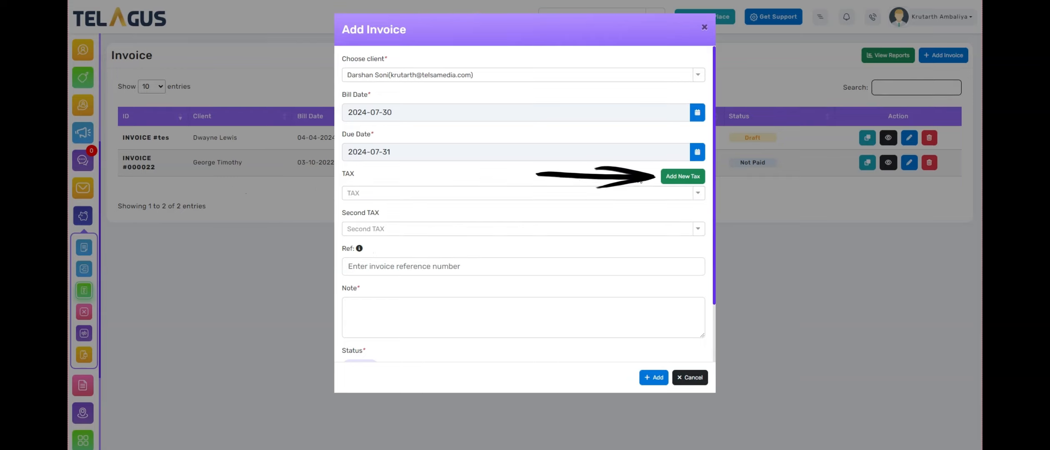
{"action": "left_click", "coordinate": [672, 178]}
{"action": "left_click", "coordinate": [387, 83]}
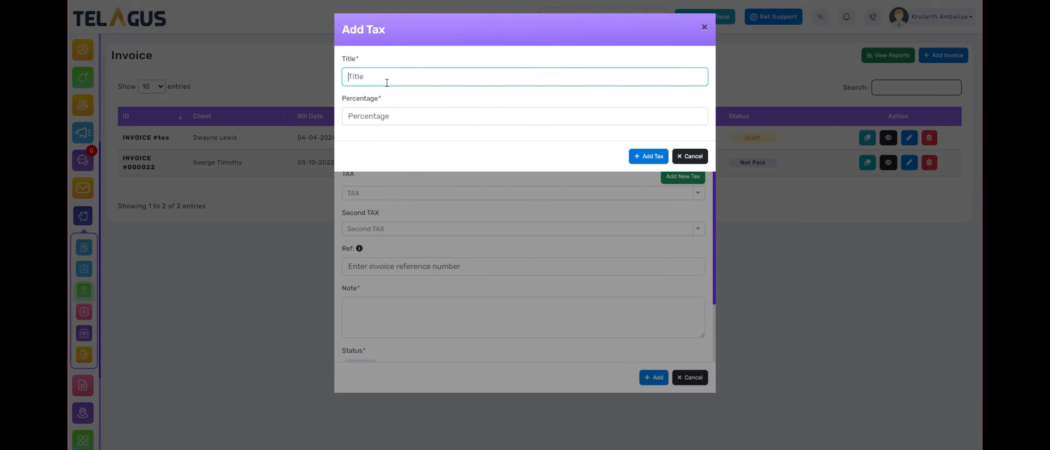
{"action": "type", "text": "New Tac"}
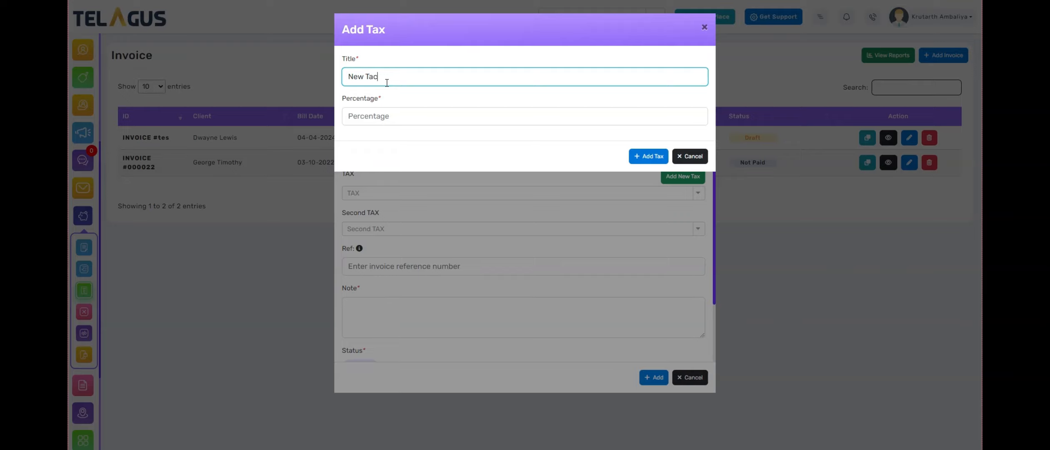
{"action": "key", "text": "BackSpace"}
{"action": "type", "text": "x"}
{"action": "key", "text": "Tab"}
{"action": "type", "text": "10"}
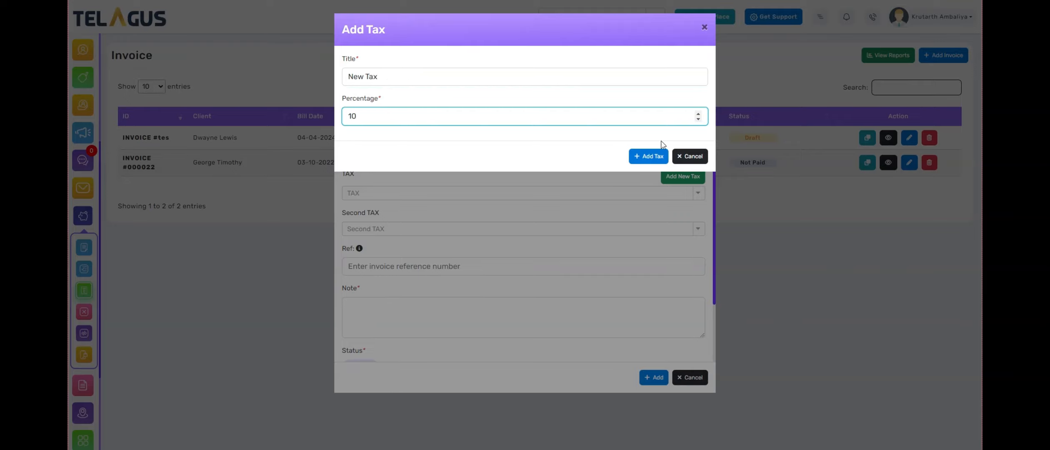
{"action": "left_click", "coordinate": [649, 156]}
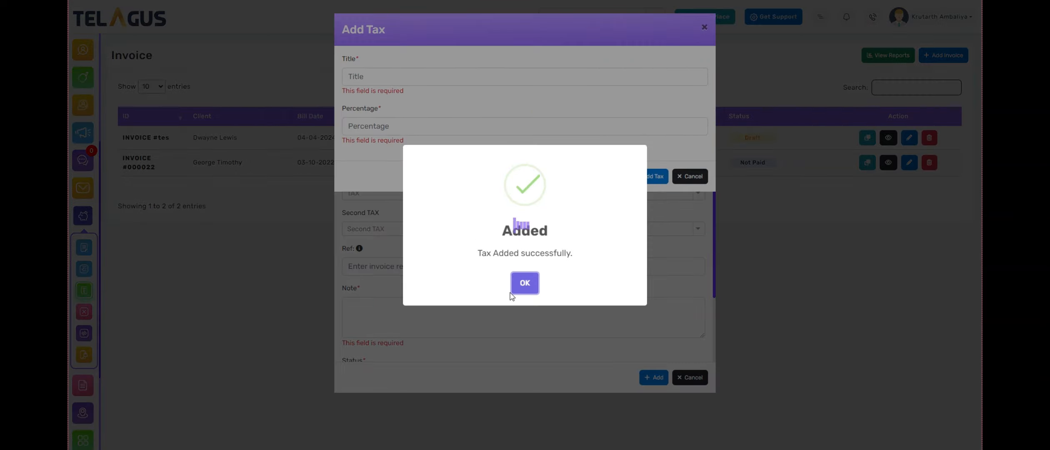
{"action": "left_click", "coordinate": [525, 284]}
Apply New Tax 10% as the invoice's tax and leave the second tax empty
{"action": "left_click", "coordinate": [393, 196]}
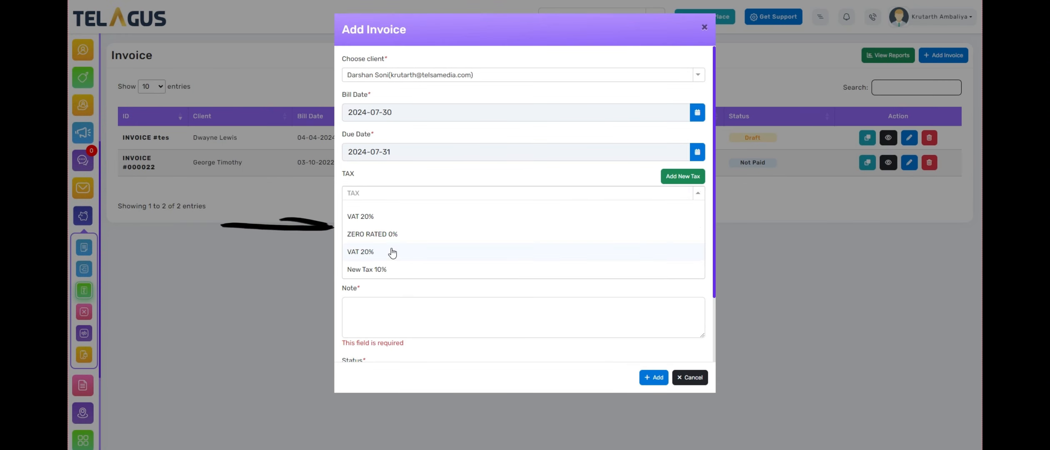
{"action": "left_click", "coordinate": [395, 271]}
{"action": "left_click", "coordinate": [390, 230]}
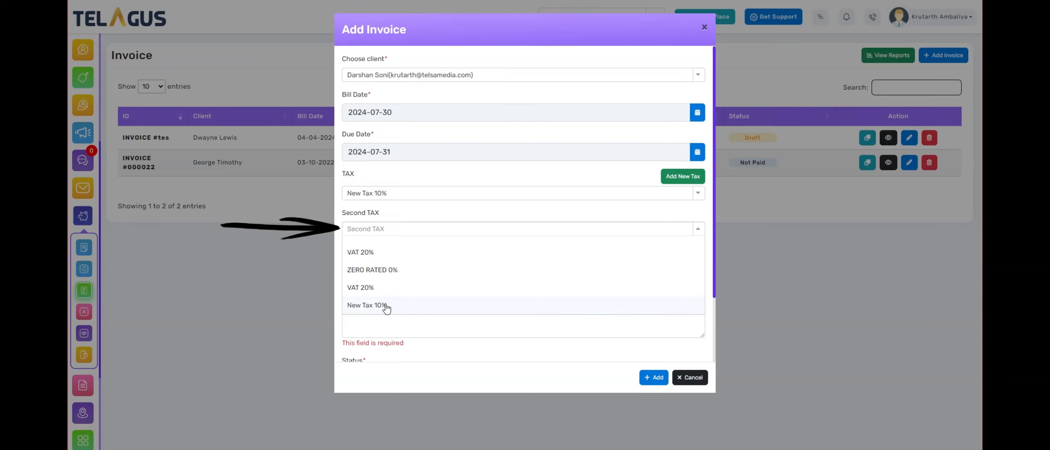
{"action": "left_click", "coordinate": [434, 207]}
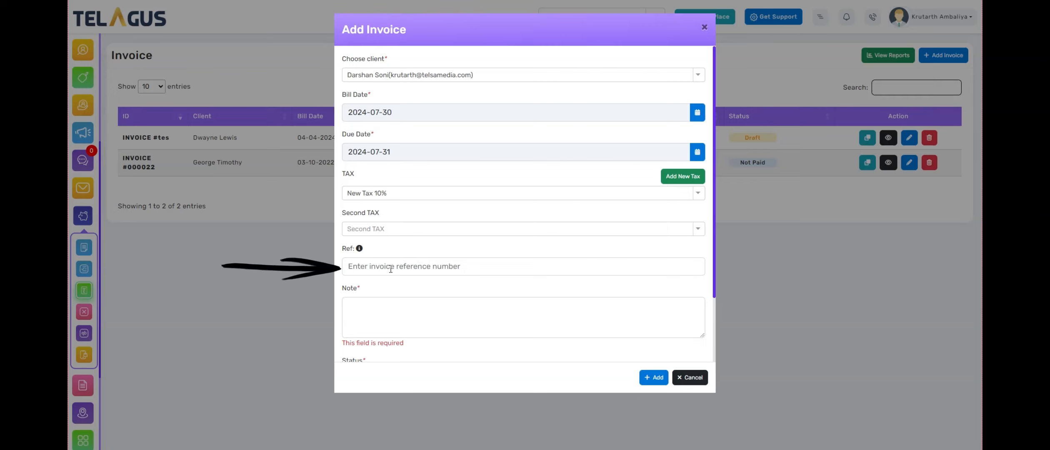
Enter the invoice reference TEST001 and the note "Test Note for First Invoice"
{"action": "left_click", "coordinate": [359, 249]}
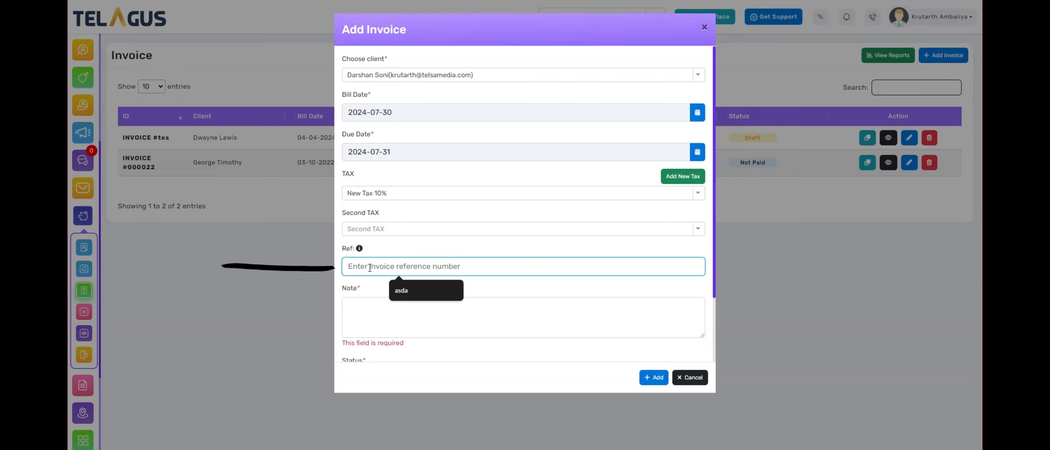
{"action": "type", "text": "TEST001"}
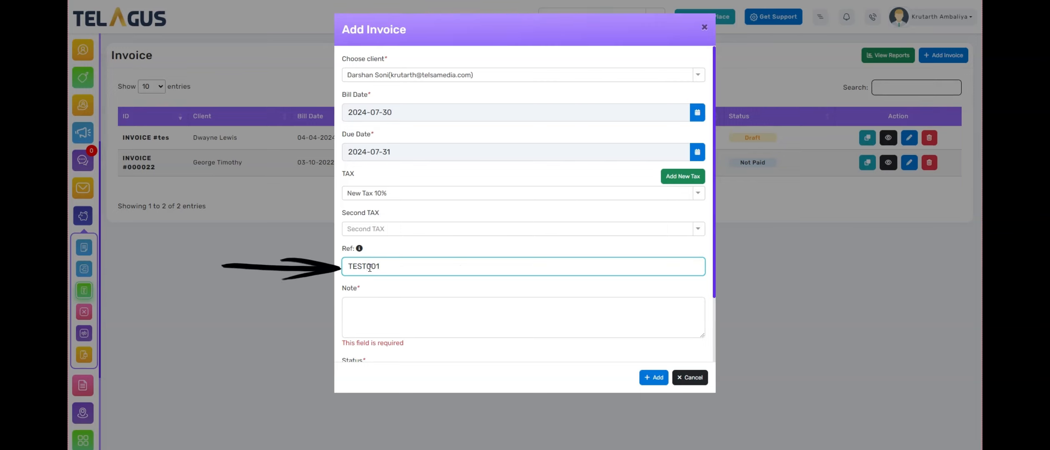
{"action": "mouse_move", "coordinate": [361, 249]}
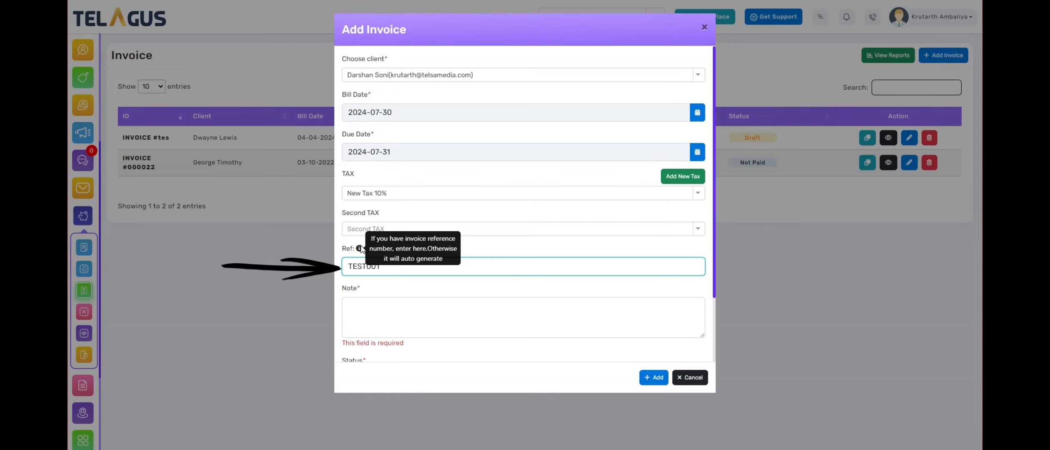
{"action": "scroll", "coordinate": [410, 293], "scroll_direction": "down", "scroll_amount": 2}
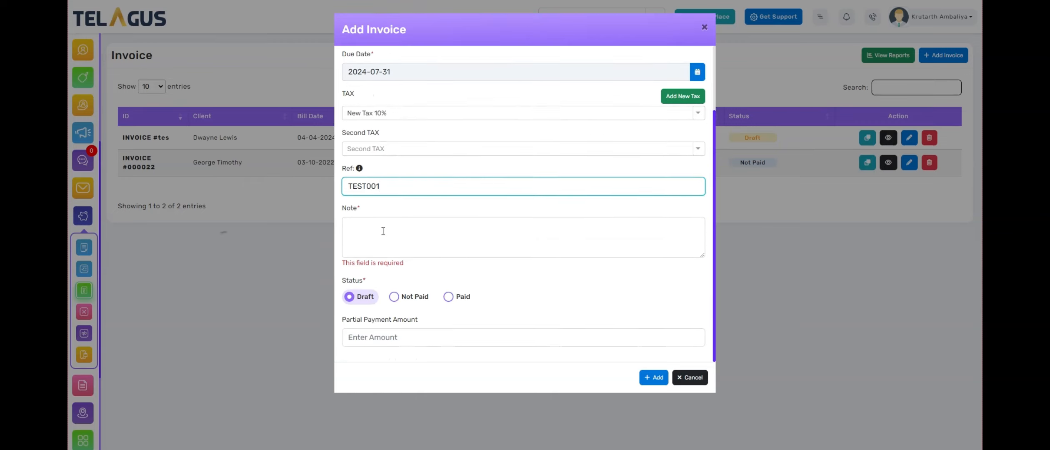
{"action": "left_click", "coordinate": [392, 253]}
{"action": "type", "text": "T"}
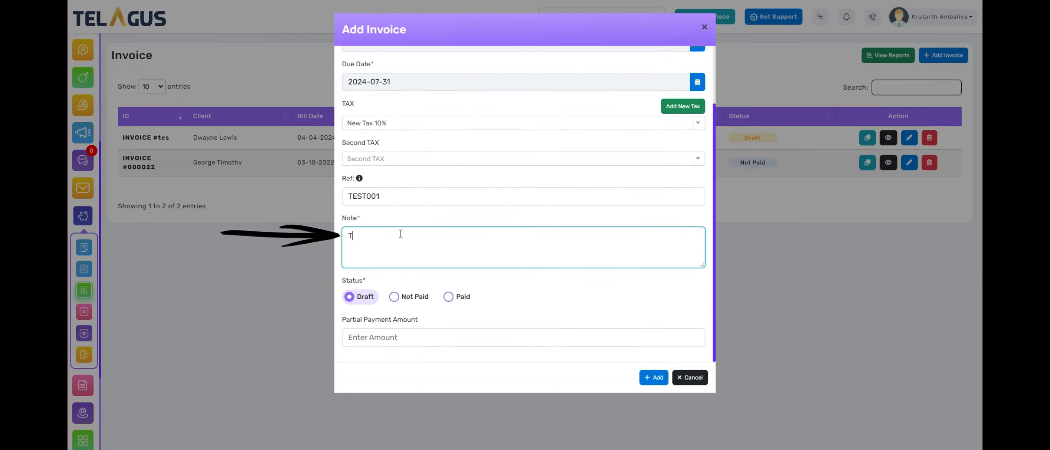
{"action": "type", "text": "est Note for First Invoice"}
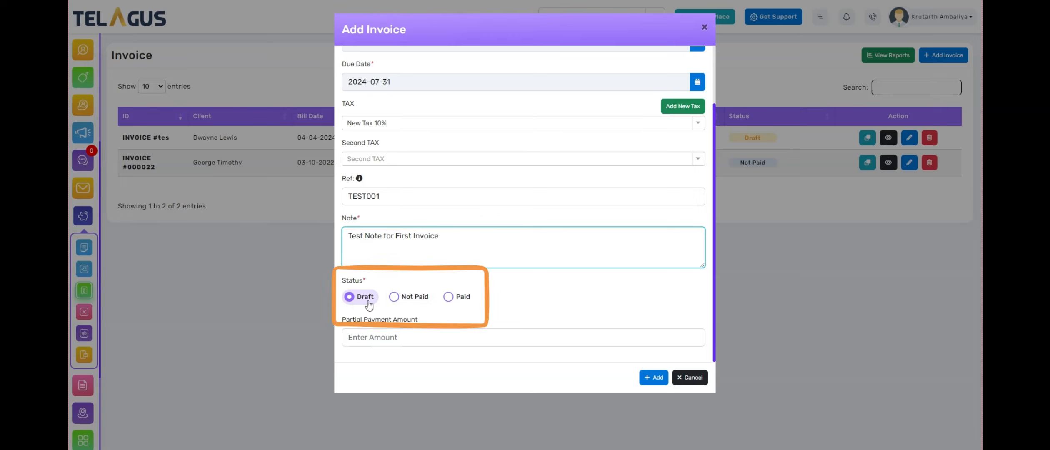
Try the Paid status for the invoice and set it back to Draft
{"action": "left_click", "coordinate": [393, 299]}
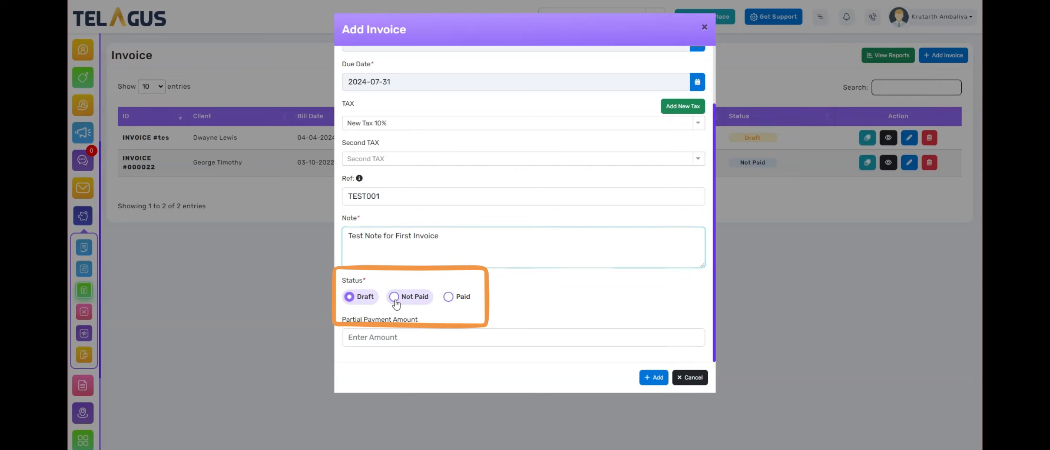
{"action": "left_click", "coordinate": [450, 300]}
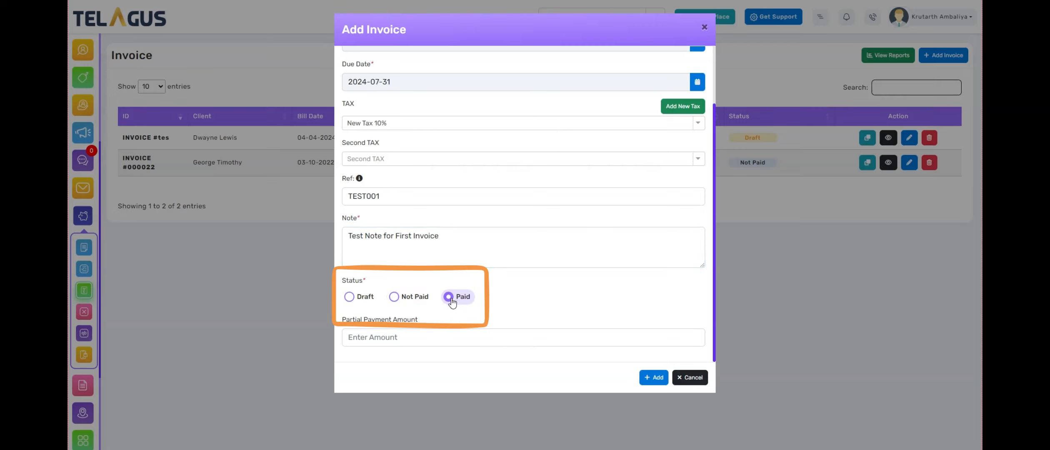
{"action": "left_click", "coordinate": [351, 297]}
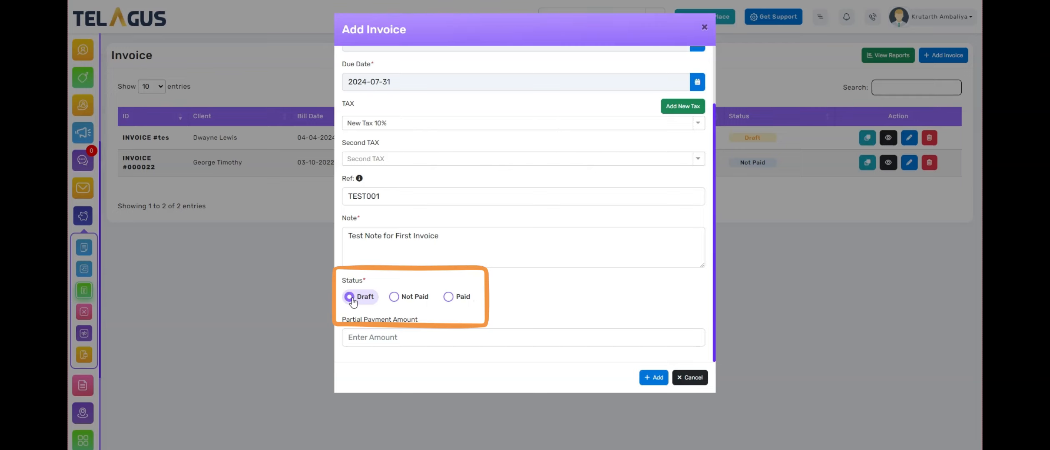
Set the partial payment amount to 200 and add the invoice
{"action": "left_click", "coordinate": [404, 336]}
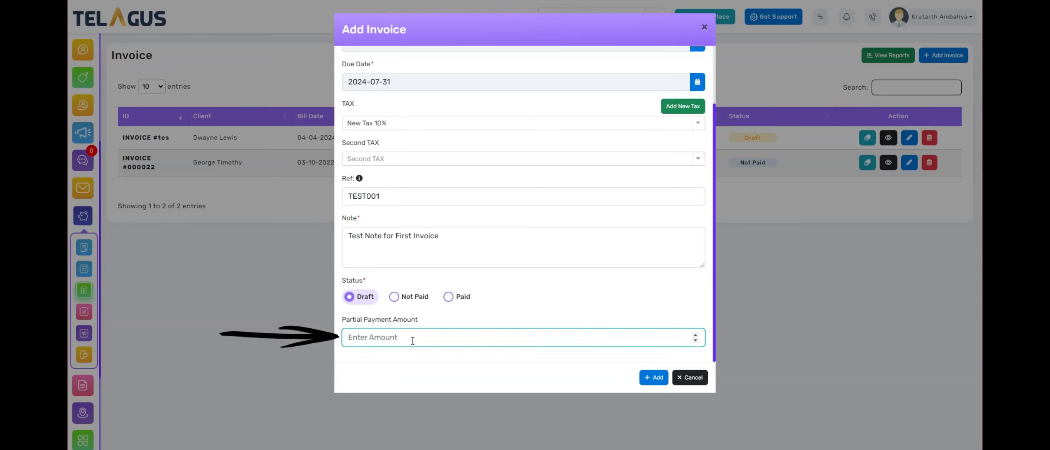
{"action": "type", "text": "10"}
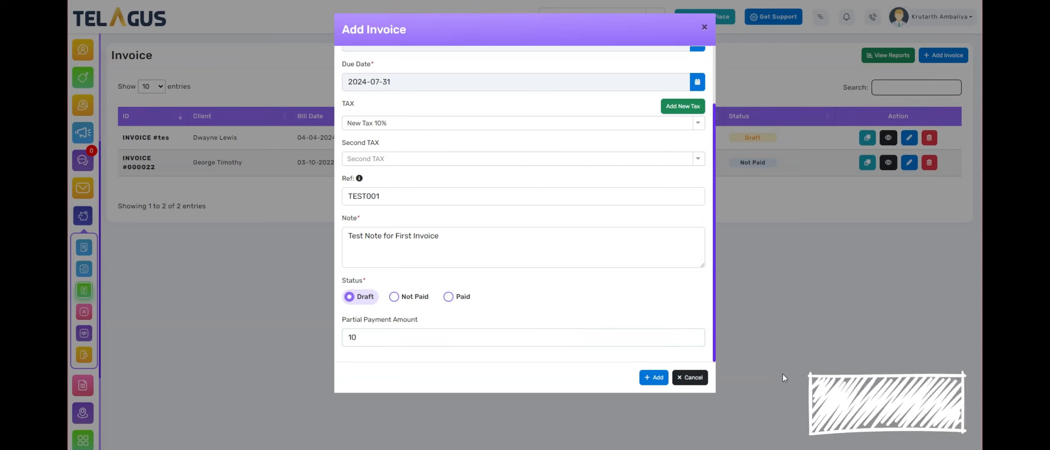
{"action": "left_click", "coordinate": [415, 359]}
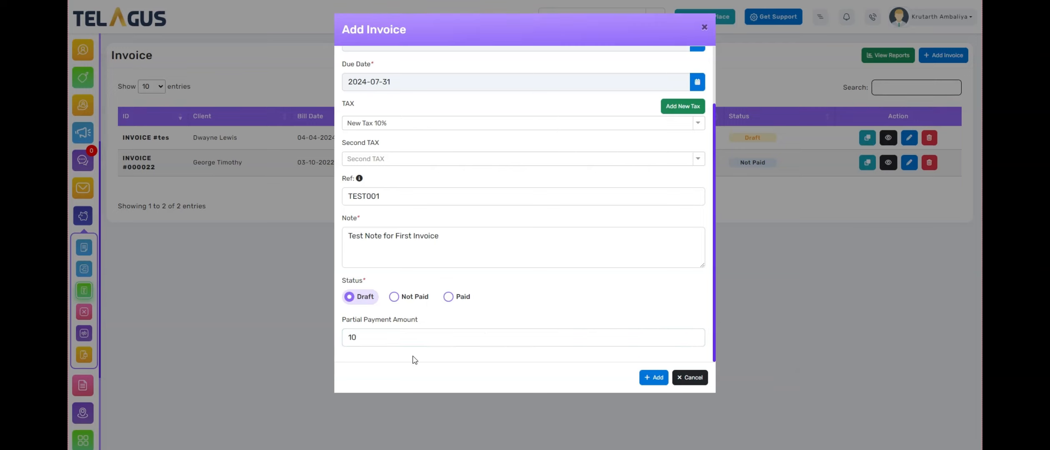
{"action": "double_click", "coordinate": [397, 341]}
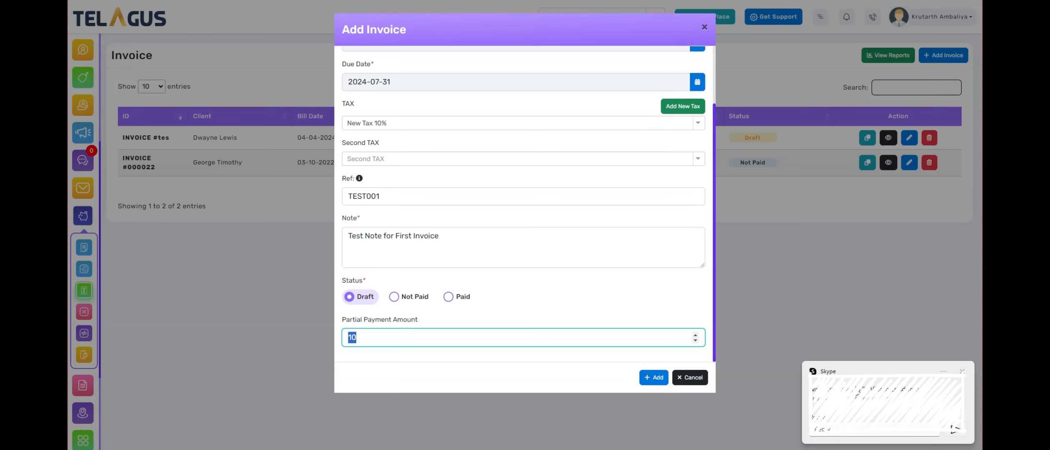
{"action": "left_click", "coordinate": [962, 371]}
{"action": "double_click", "coordinate": [365, 336]}
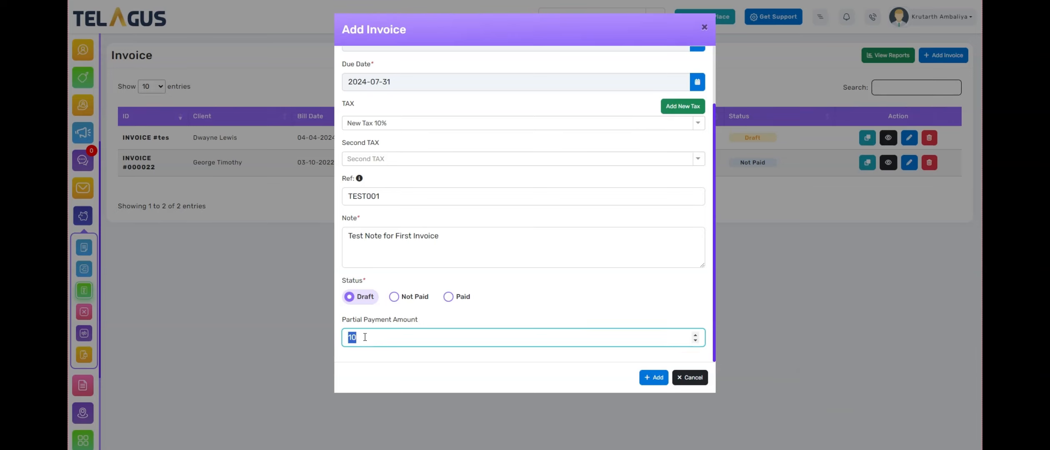
{"action": "type", "text": "200"}
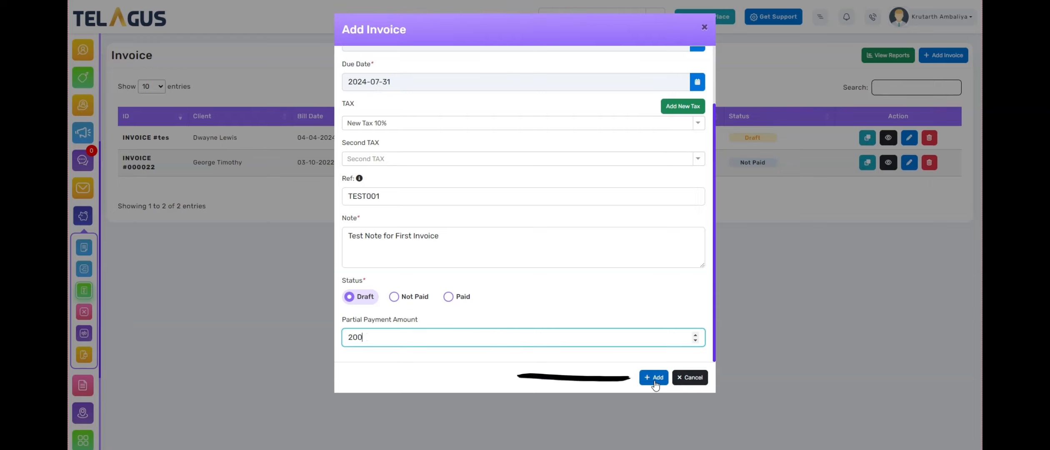
{"action": "left_click", "coordinate": [654, 381]}
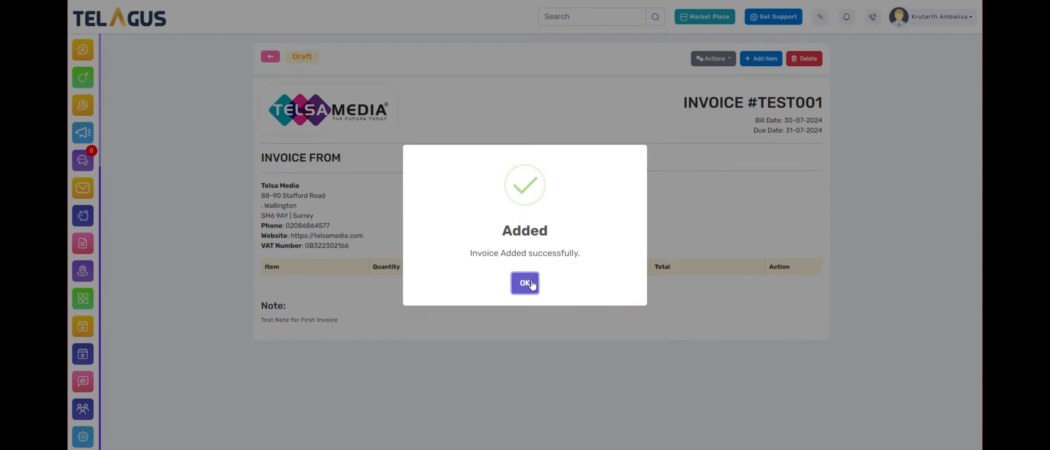
{"action": "left_click", "coordinate": [528, 282]}
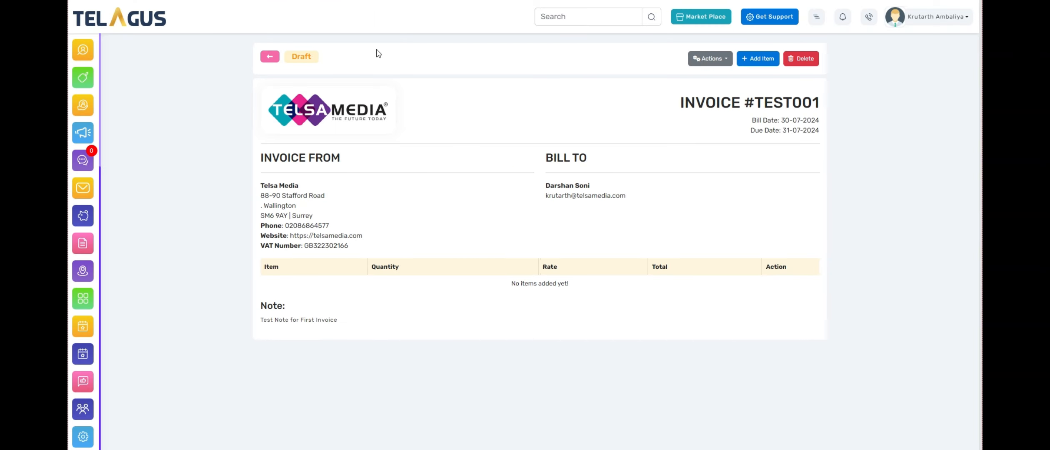
Review the new invoice's status label, its number, and its bill and due dates
{"action": "left_click_drag", "start_coordinate": [291, 55], "coordinate": [361, 60]}
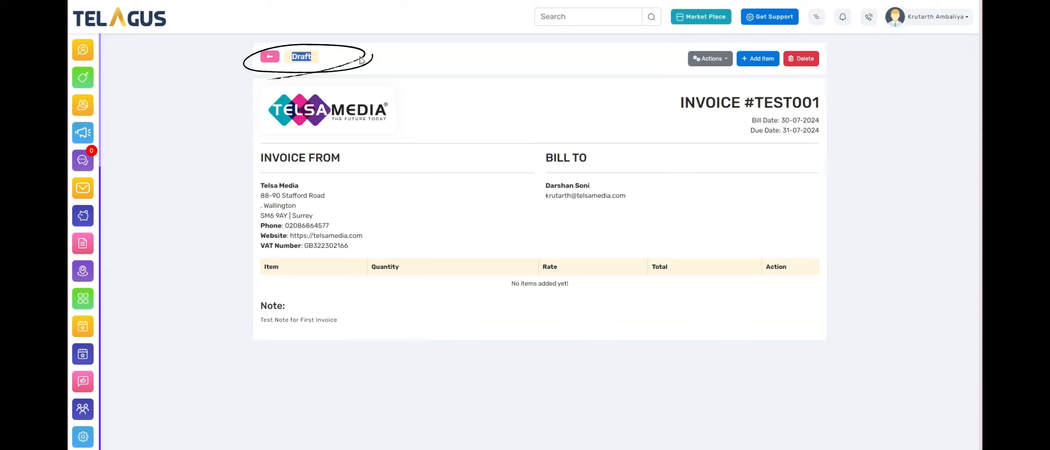
{"action": "left_click", "coordinate": [361, 60]}
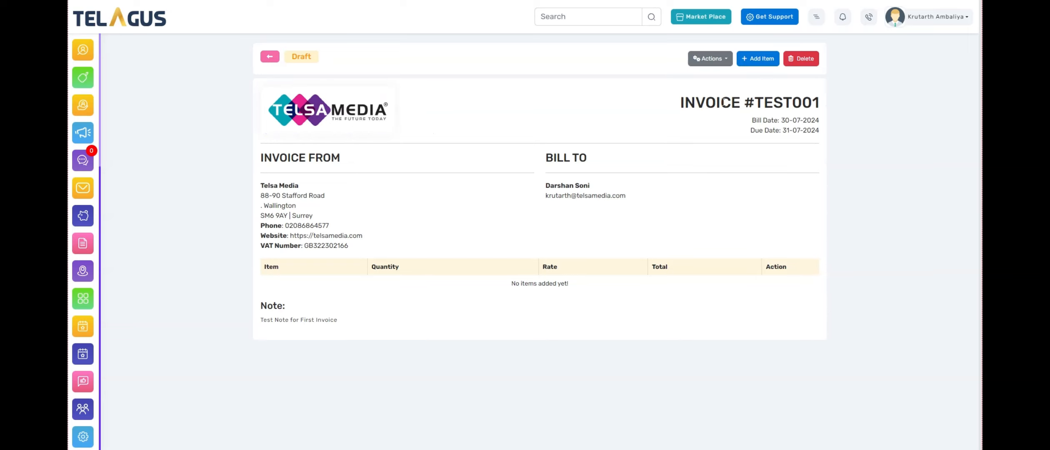
{"action": "left_click_drag", "start_coordinate": [680, 103], "coordinate": [820, 133]}
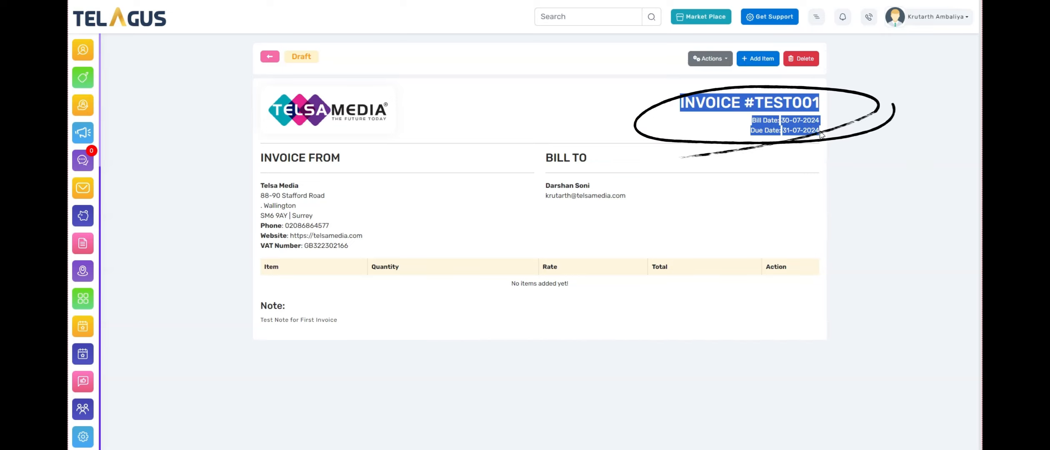
Review the invoice's items table and its note section
{"action": "left_click", "coordinate": [734, 132]}
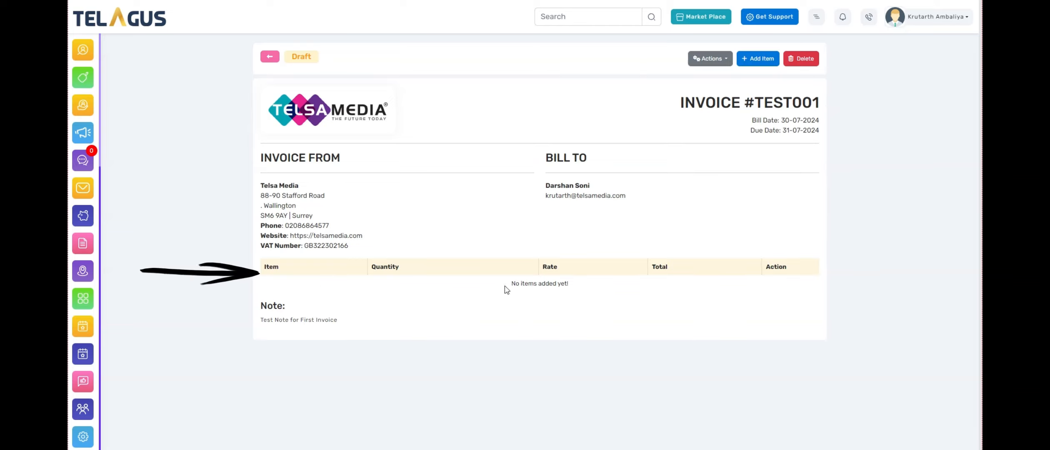
{"action": "left_click_drag", "start_coordinate": [513, 284], "coordinate": [574, 285]}
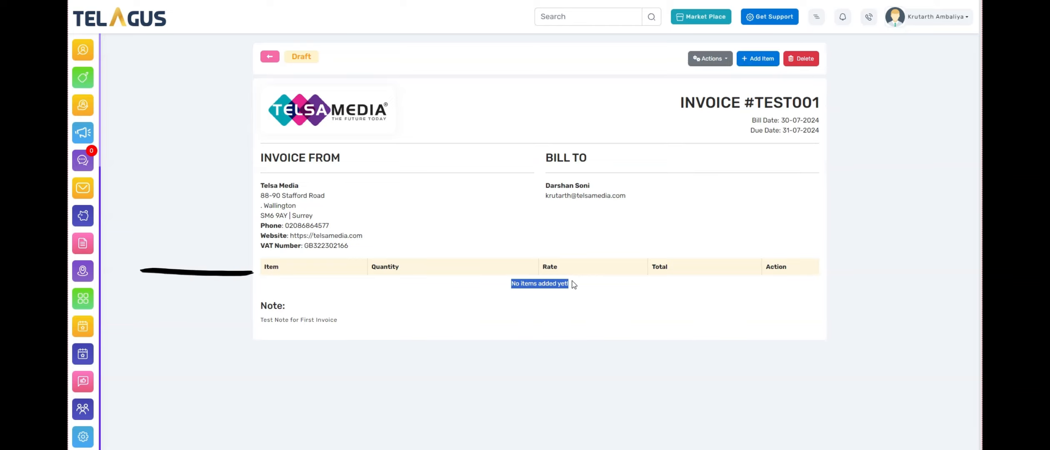
{"action": "left_click", "coordinate": [575, 286]}
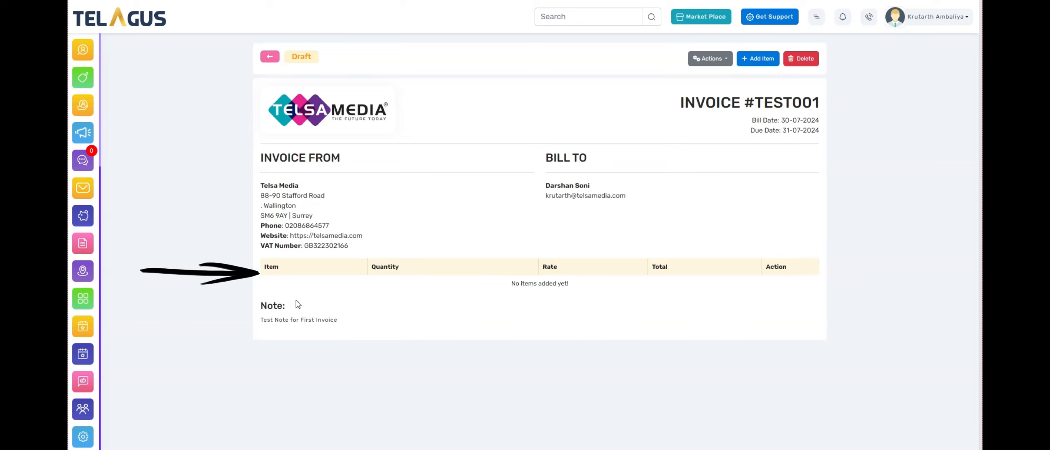
{"action": "mouse_move", "coordinate": [260, 304]}
{"action": "left_mouse_down"}
{"action": "mouse_move", "coordinate": [275, 320]}
{"action": "mouse_move", "coordinate": [345, 322]}
{"action": "left_mouse_up"}
{"action": "left_click", "coordinate": [380, 328]}
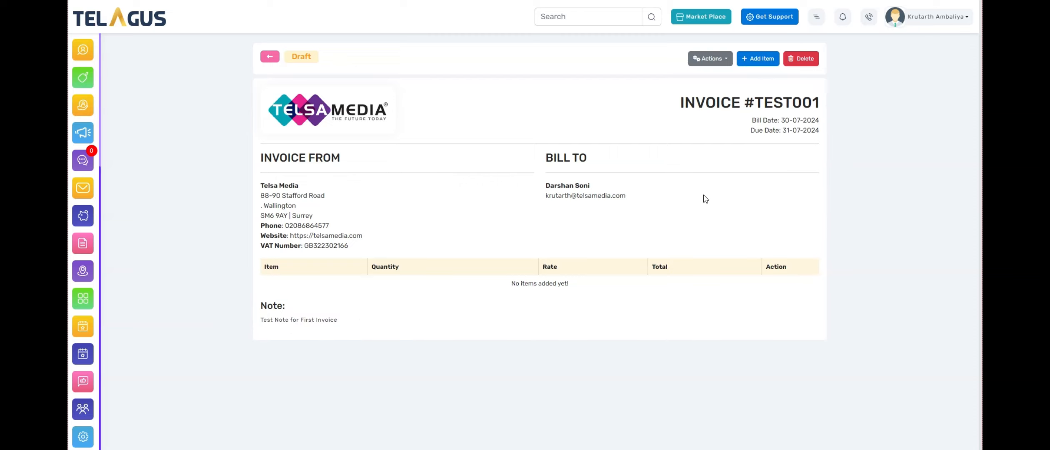
Start a new item for the invoice and create it as "New Item for First Invoice"
{"action": "left_click", "coordinate": [759, 59]}
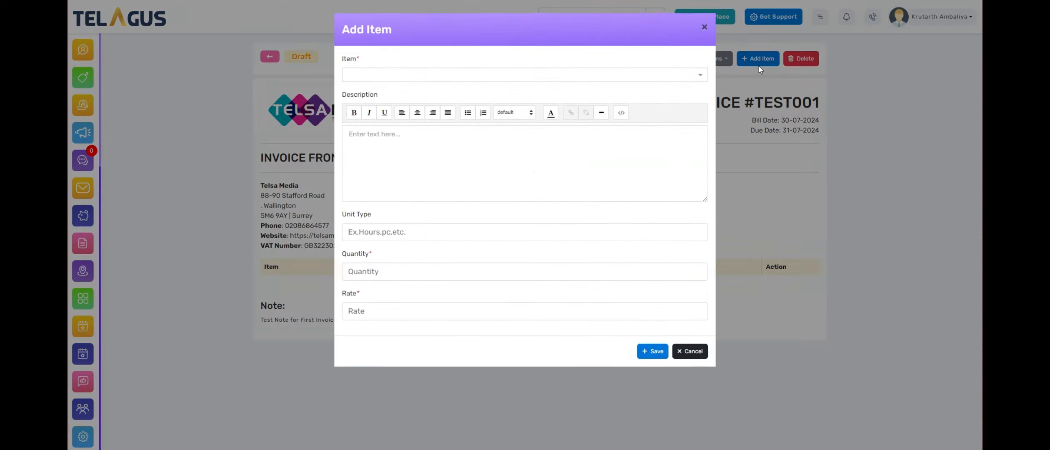
{"action": "left_click", "coordinate": [378, 76]}
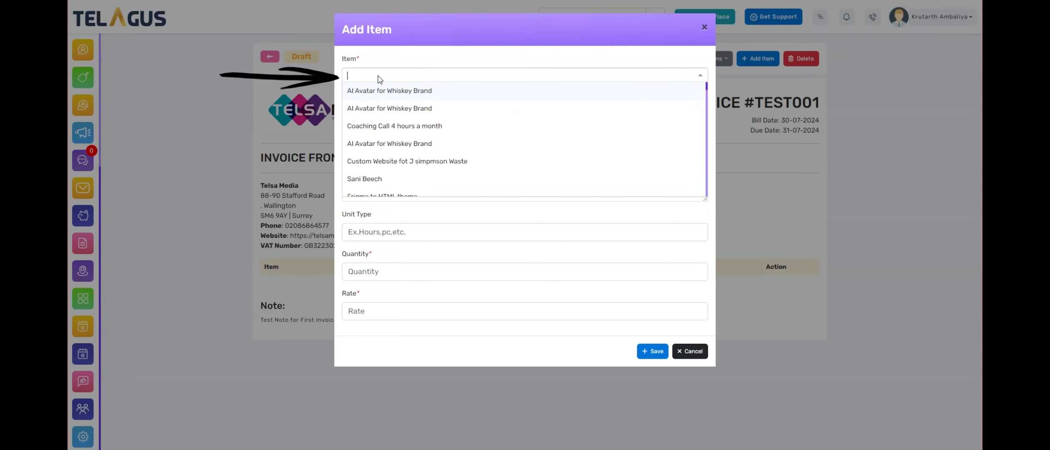
{"action": "type", "text": "New Item f"}
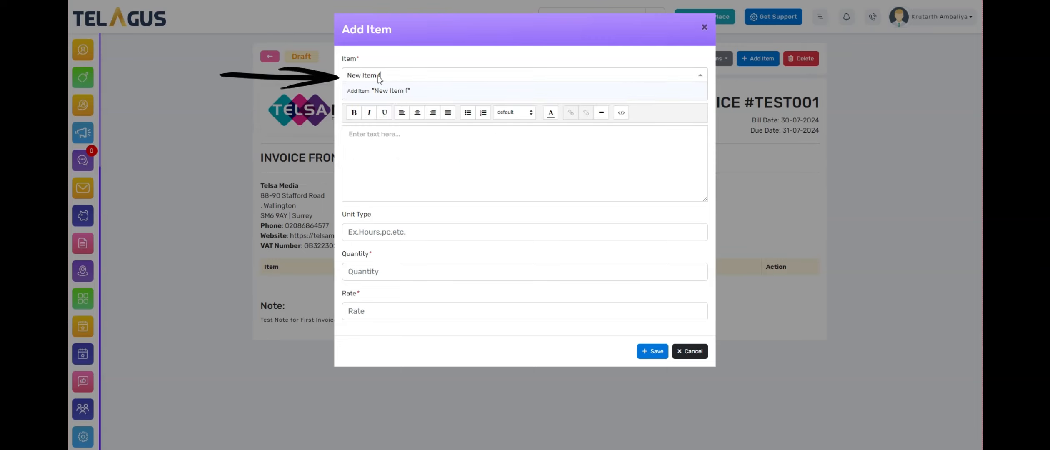
{"action": "type", "text": "or Fist"}
{"action": "key", "text": "BackSpace"}
{"action": "type", "text": "rst Invoice"}
{"action": "left_click", "coordinate": [428, 92]}
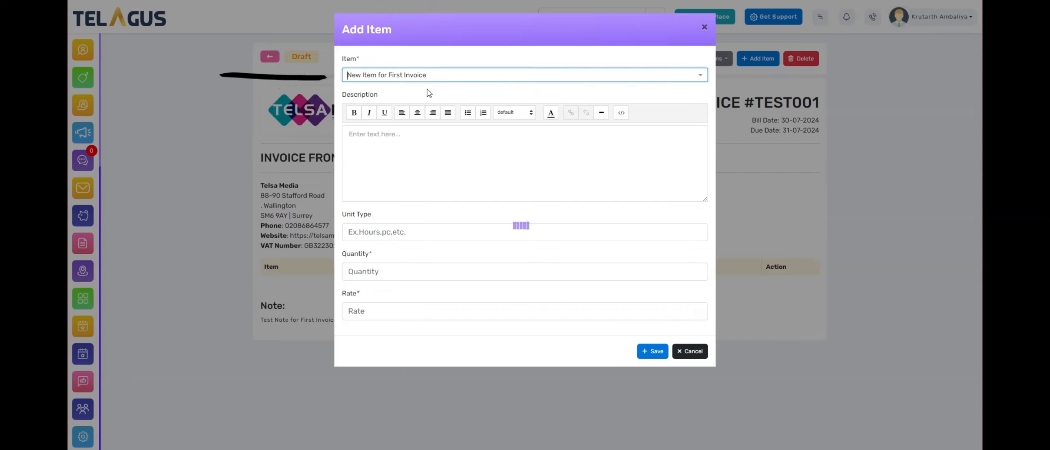
Enter the item description "This is Description" and make the word "Description" bold and italic
{"action": "left_click", "coordinate": [415, 147]}
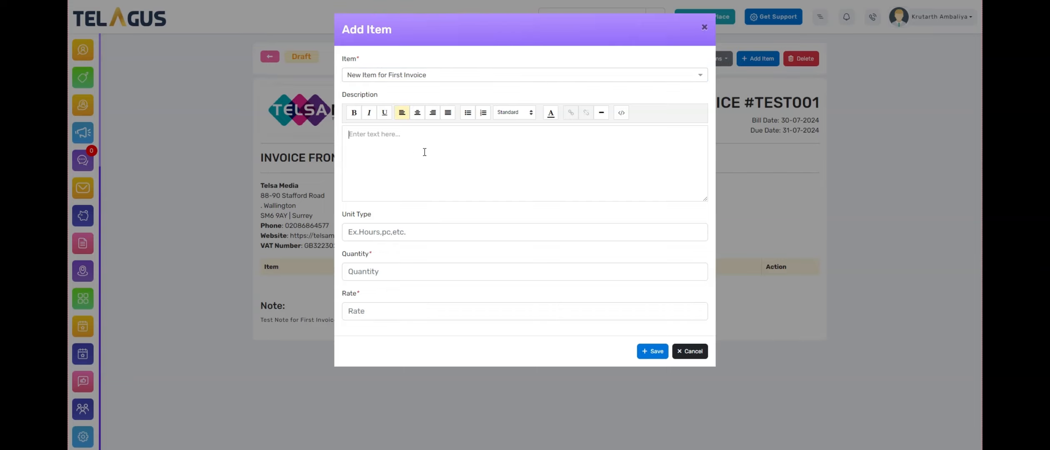
{"action": "type", "text": "This is Description"}
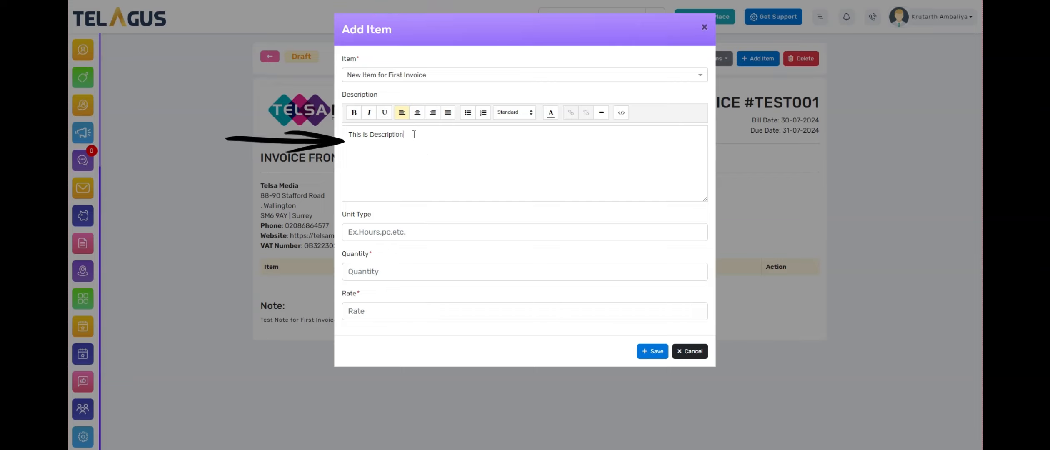
{"action": "left_click_drag", "start_coordinate": [404, 135], "coordinate": [370, 134]}
{"action": "left_click", "coordinate": [355, 113]}
{"action": "left_click", "coordinate": [369, 118]}
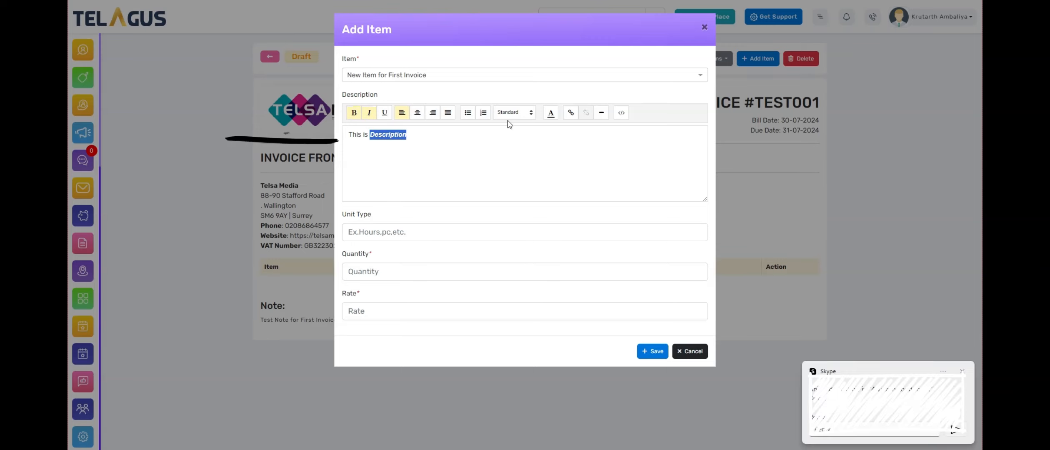
Try the Heading 7 style on the item description and set it to Heading 3
{"action": "left_click", "coordinate": [519, 113]}
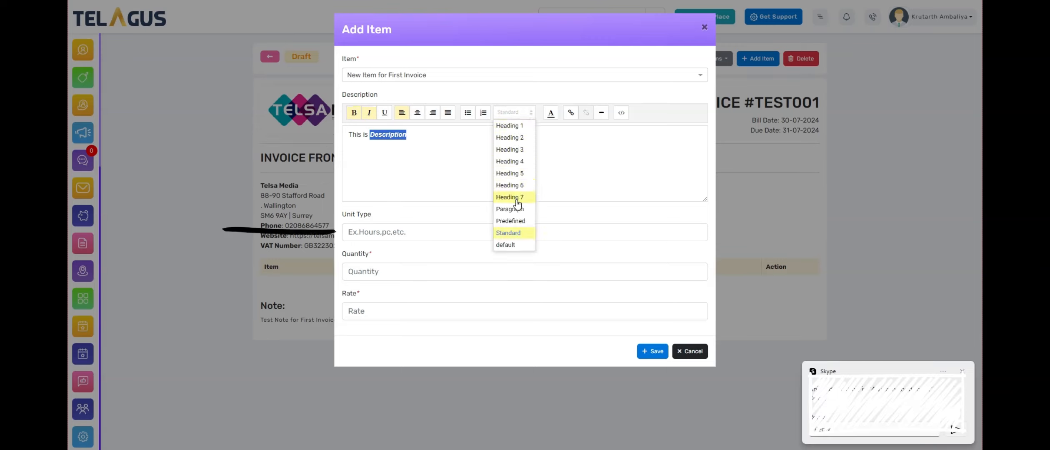
{"action": "left_click", "coordinate": [510, 197]}
{"action": "left_click", "coordinate": [512, 112]}
{"action": "left_click", "coordinate": [508, 150]}
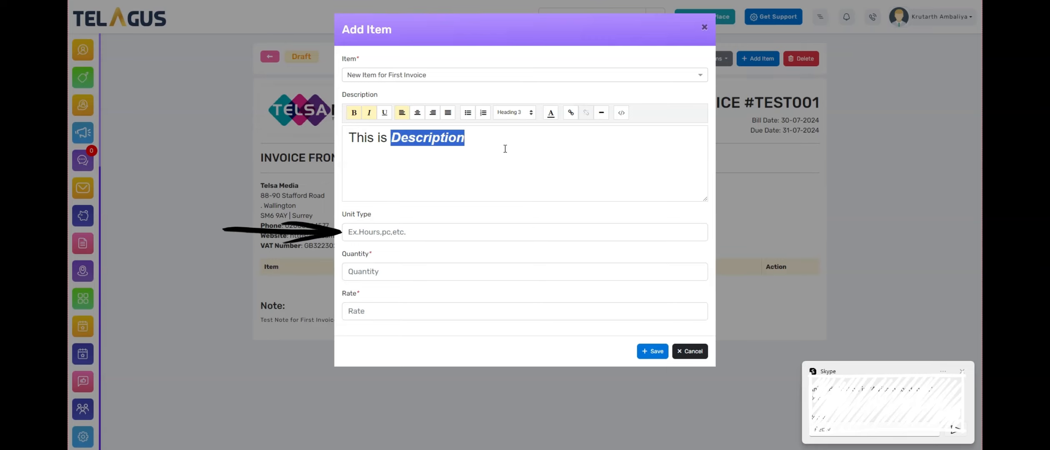
{"action": "left_click", "coordinate": [464, 161]}
Set the item's quantity to 1 and rate to 1000, and save it to the invoice
{"action": "left_click", "coordinate": [376, 236]}
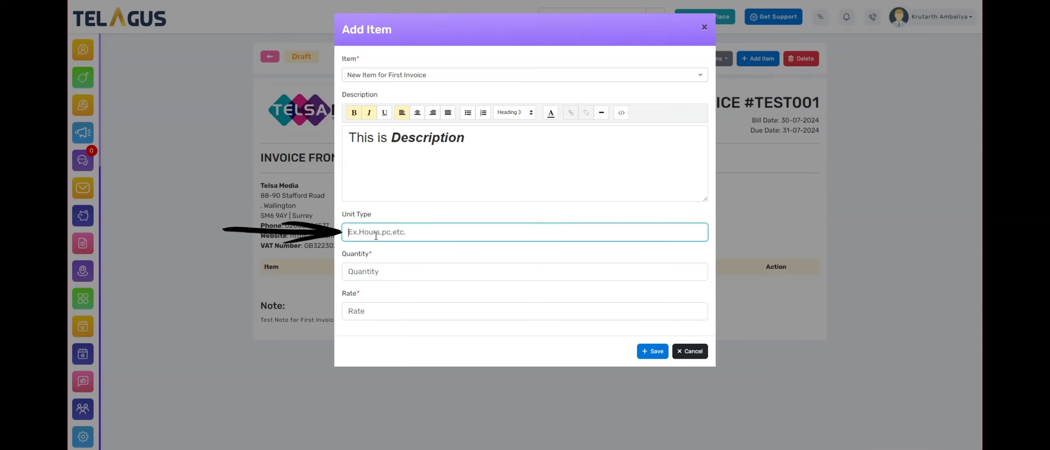
{"action": "left_click", "coordinate": [389, 272]}
{"action": "type", "text": "1"}
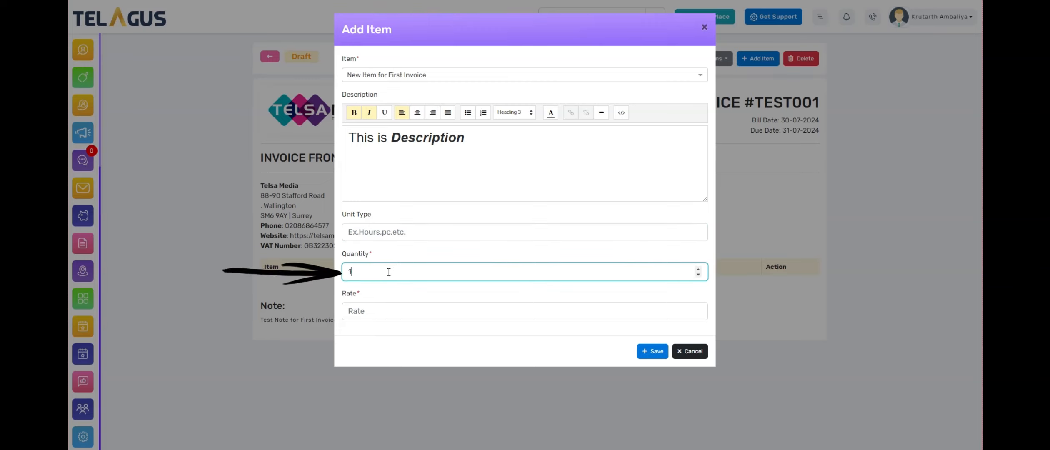
{"action": "left_click", "coordinate": [365, 309]}
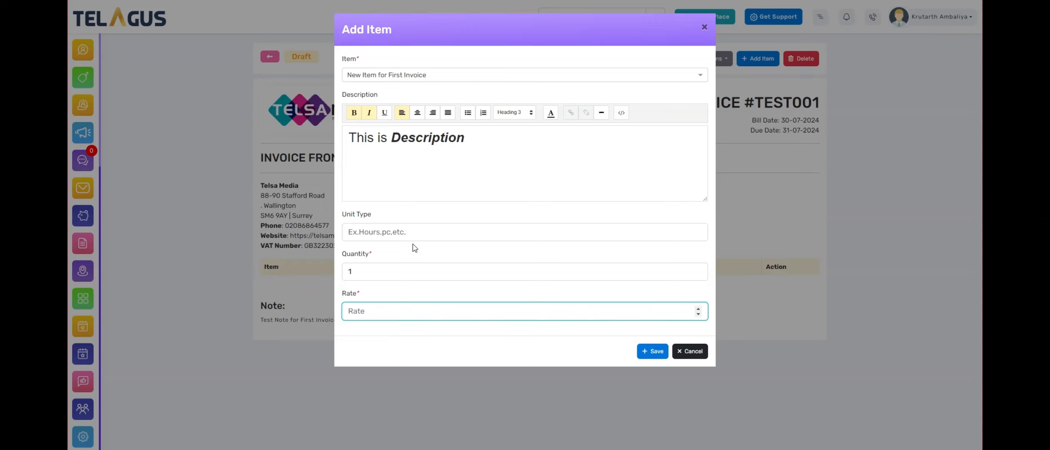
{"action": "type", "text": "1000"}
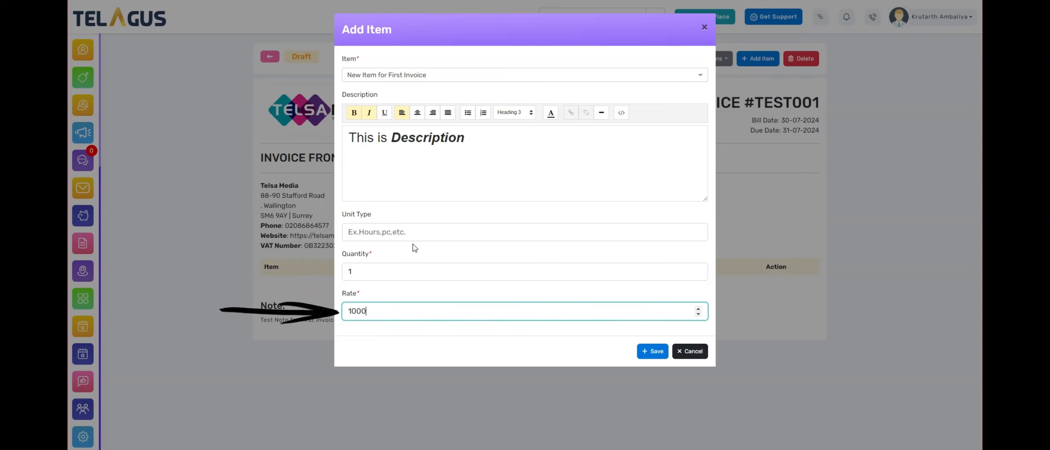
{"action": "left_click", "coordinate": [406, 336]}
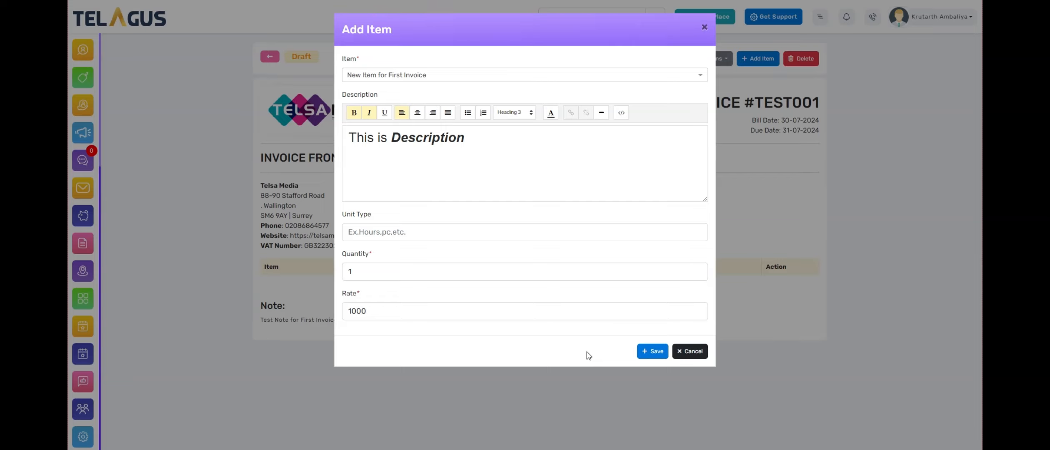
{"action": "left_click", "coordinate": [653, 352]}
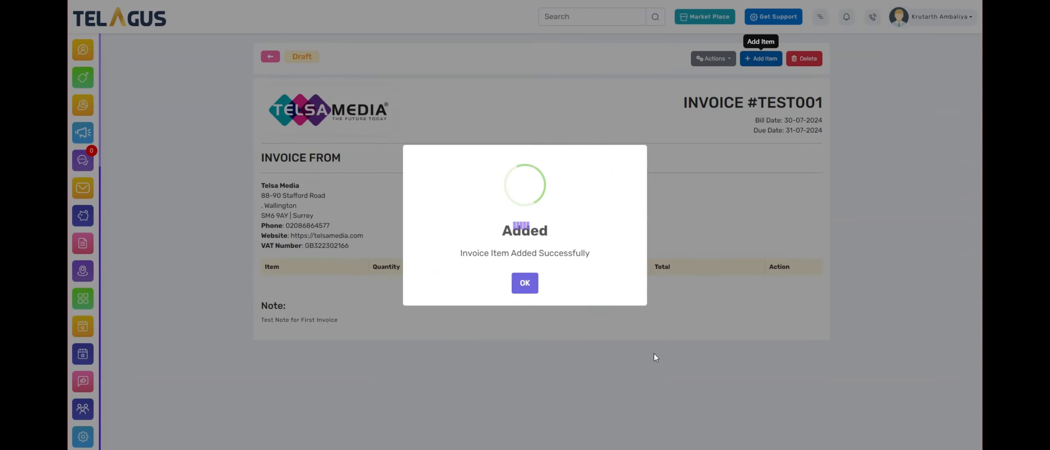
{"action": "left_click", "coordinate": [524, 284]}
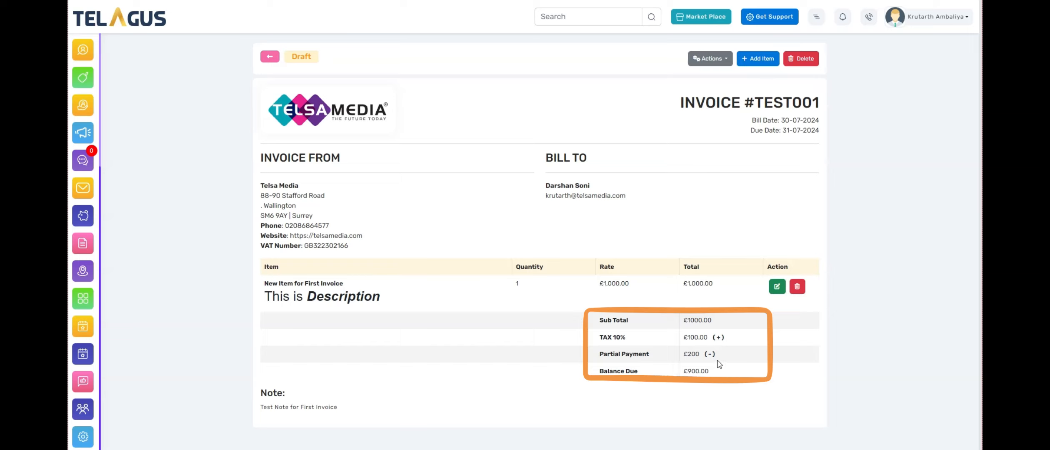
Review the tax, partial payment and balance due rows in the invoice totals
{"action": "left_click_drag", "start_coordinate": [719, 359], "coordinate": [597, 340]}
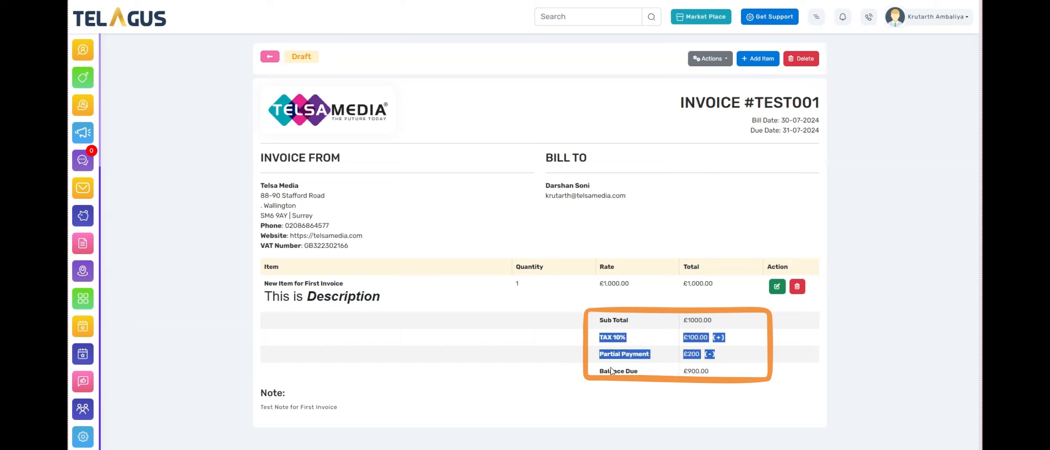
{"action": "left_click", "coordinate": [699, 377]}
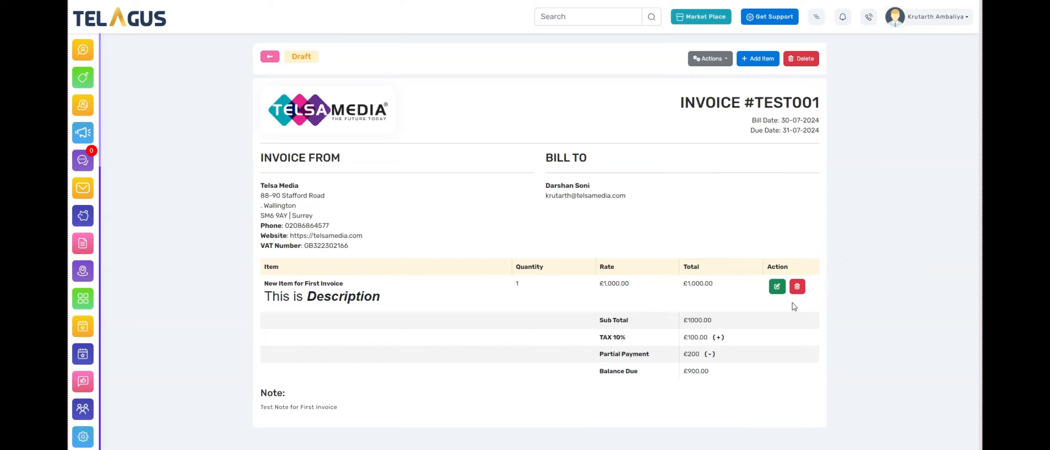
Email the invoice to the client's prefilled address with the subject "First Invoice Test"
{"action": "left_click", "coordinate": [719, 63]}
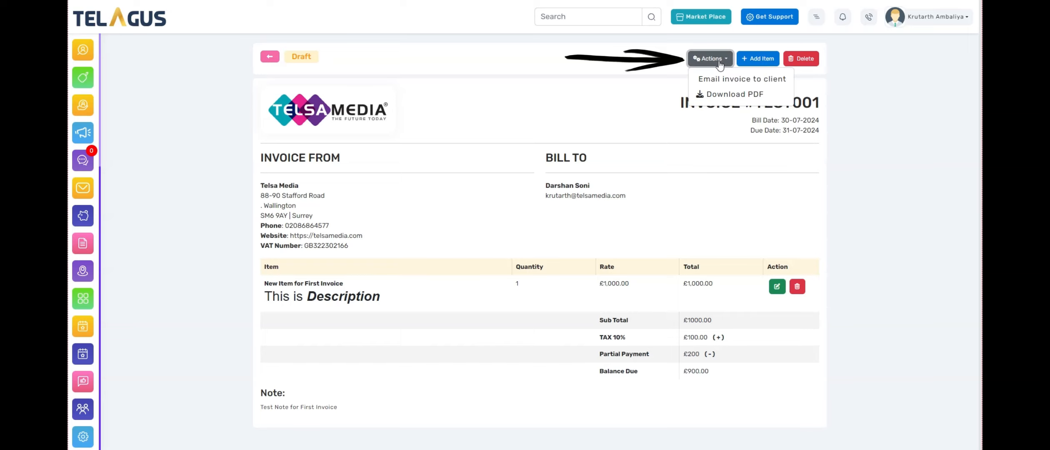
{"action": "left_click", "coordinate": [762, 83]}
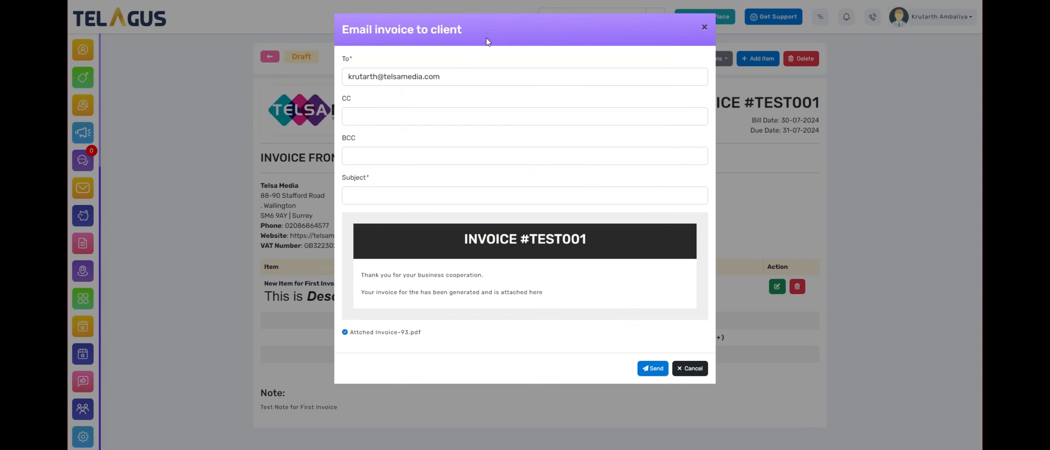
{"action": "left_click_drag", "start_coordinate": [352, 77], "coordinate": [450, 75]}
{"action": "left_click", "coordinate": [411, 58]}
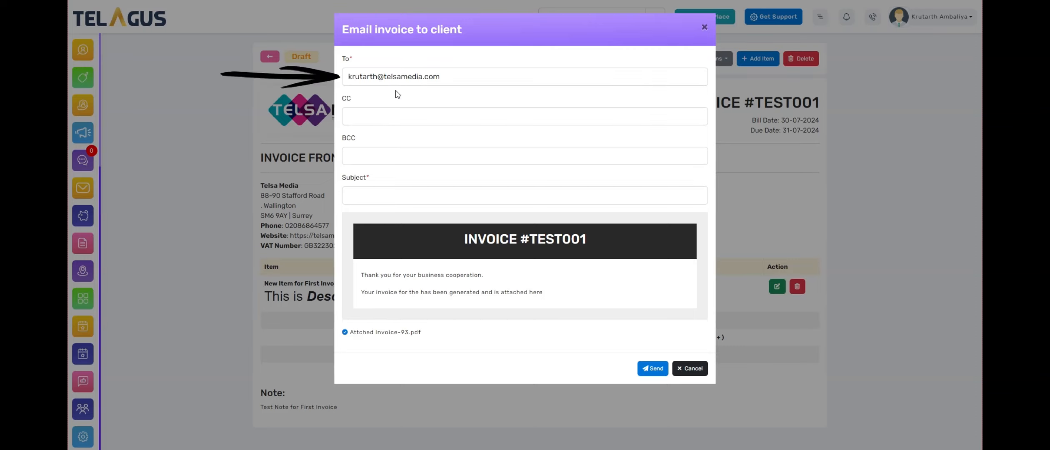
{"action": "left_click", "coordinate": [383, 118]}
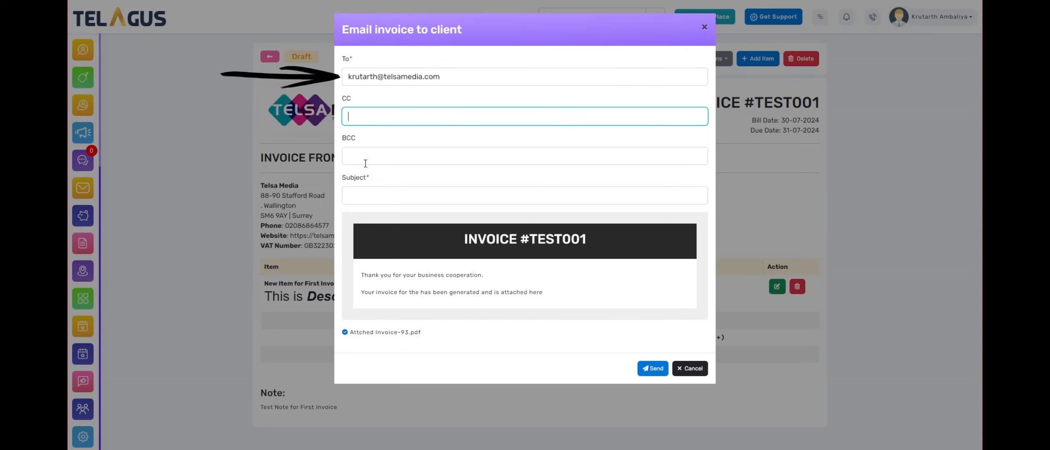
{"action": "left_click", "coordinate": [369, 156]}
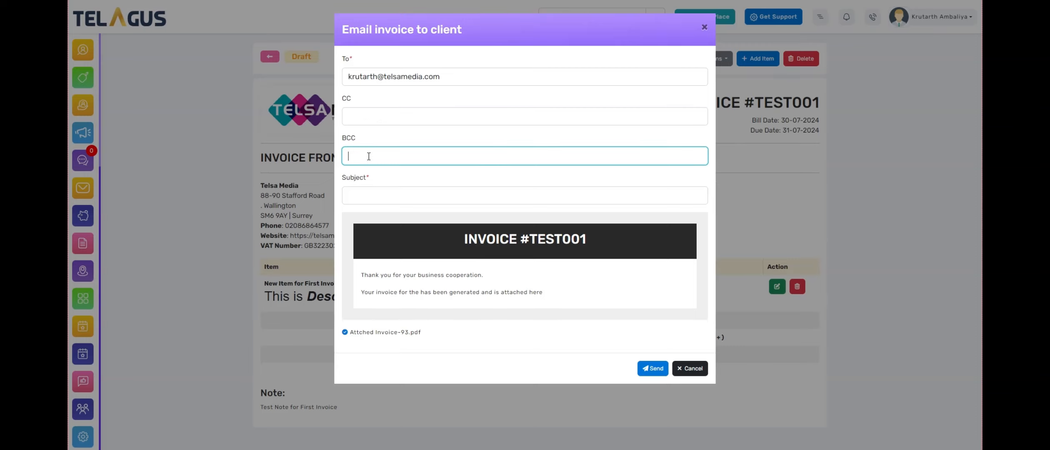
{"action": "left_click", "coordinate": [373, 195]}
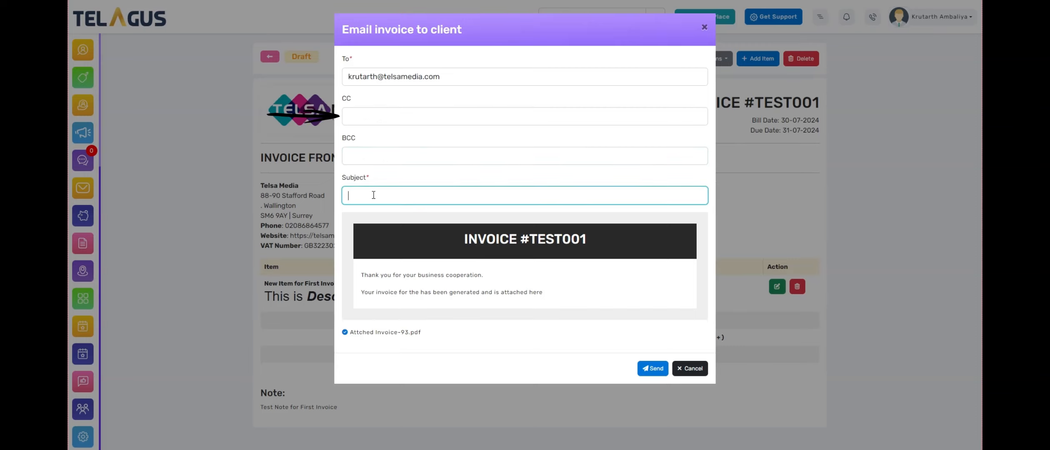
{"action": "type", "text": "First Invoice Test"}
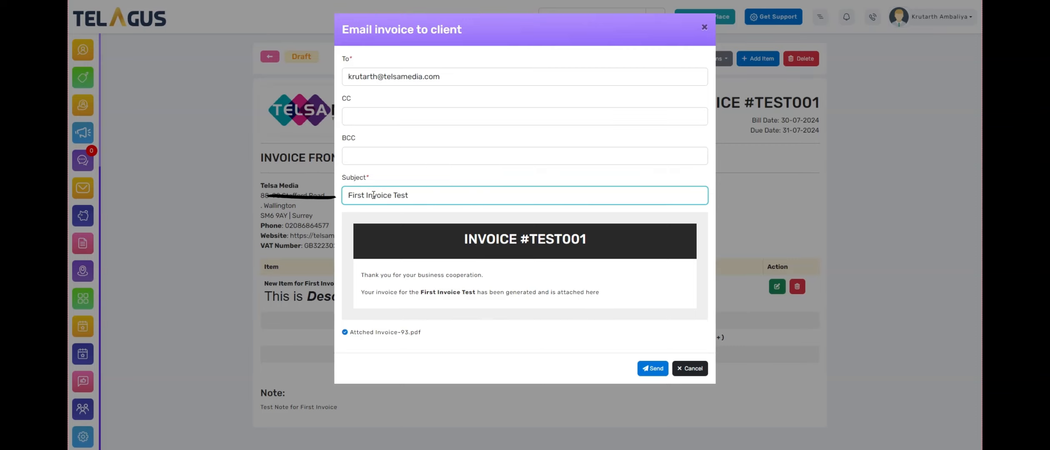
{"action": "left_click", "coordinate": [656, 371]}
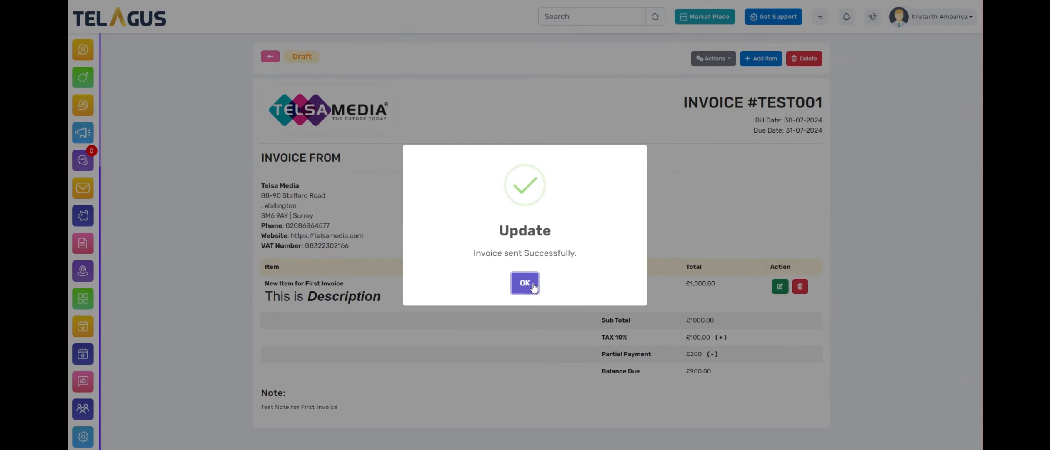
{"action": "left_click", "coordinate": [532, 284]}
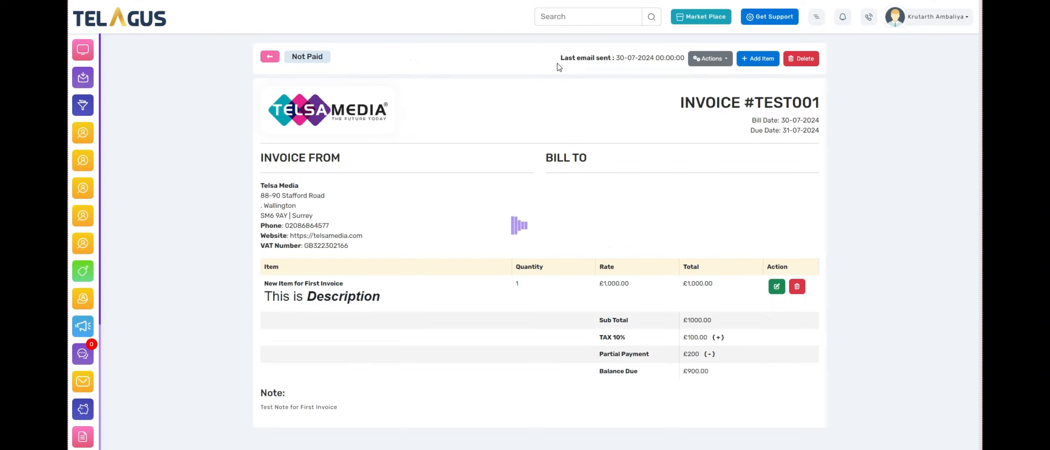
Review the invoice's last email sent date and its payment status label
{"action": "left_click_drag", "start_coordinate": [561, 58], "coordinate": [671, 59]}
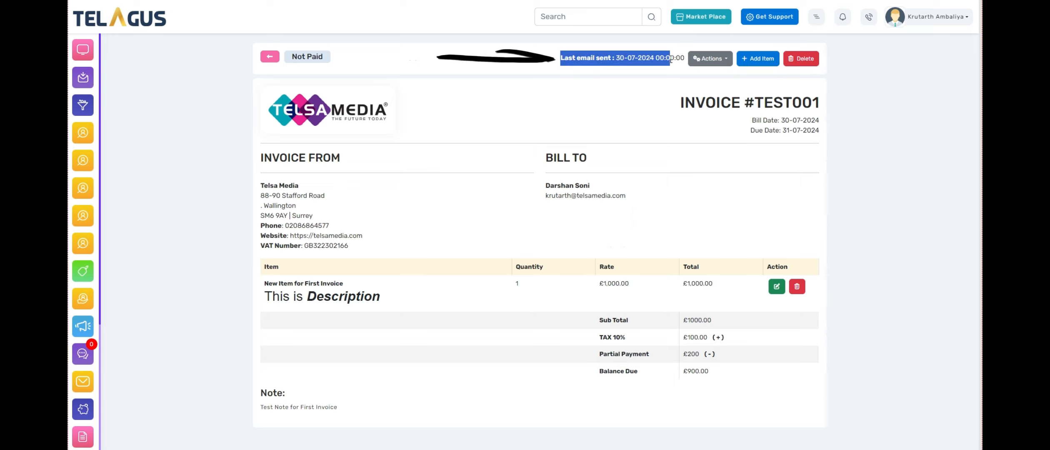
{"action": "left_click", "coordinate": [575, 69]}
{"action": "left_click_drag", "start_coordinate": [326, 60], "coordinate": [292, 64]}
{"action": "left_click", "coordinate": [283, 64]}
Return to the invoice list and update invoice TEST001 with the status Paid
{"action": "left_click", "coordinate": [265, 59]}
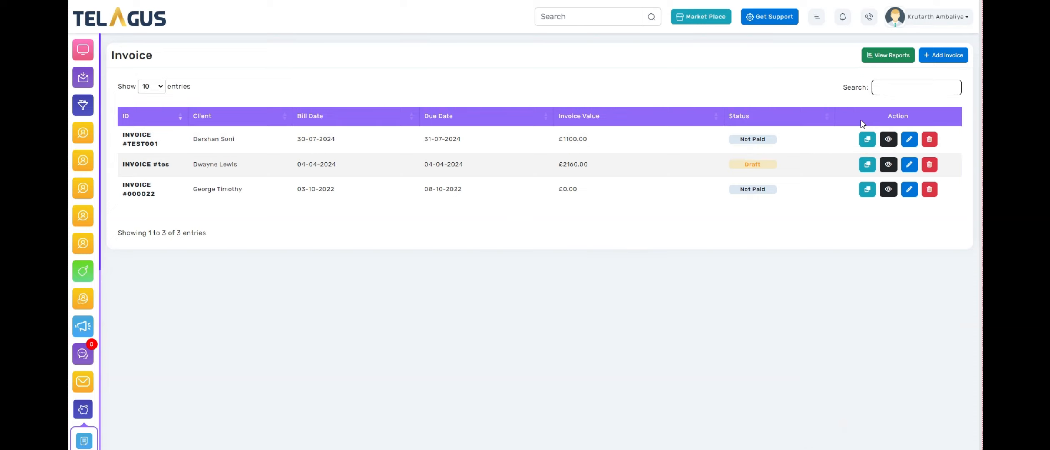
{"action": "left_click", "coordinate": [910, 141]}
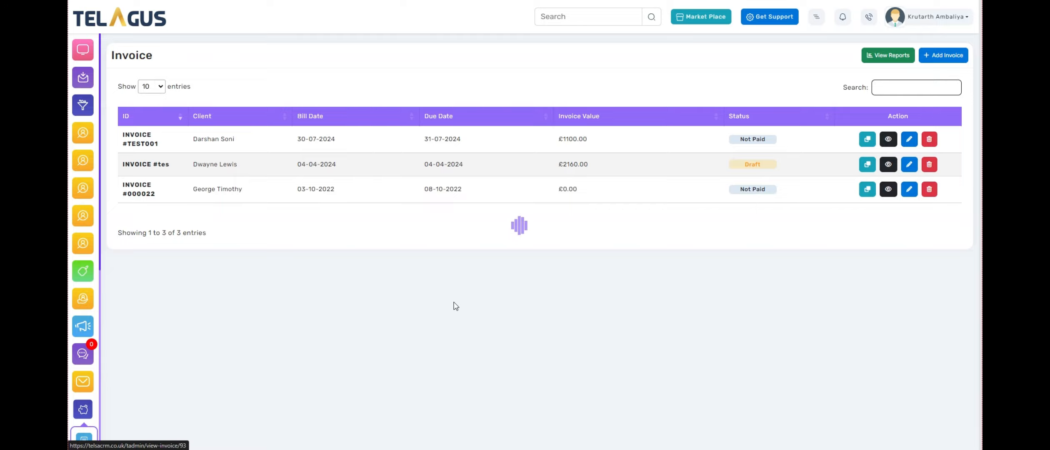
{"action": "scroll", "coordinate": [456, 303], "scroll_direction": "down", "scroll_amount": 3}
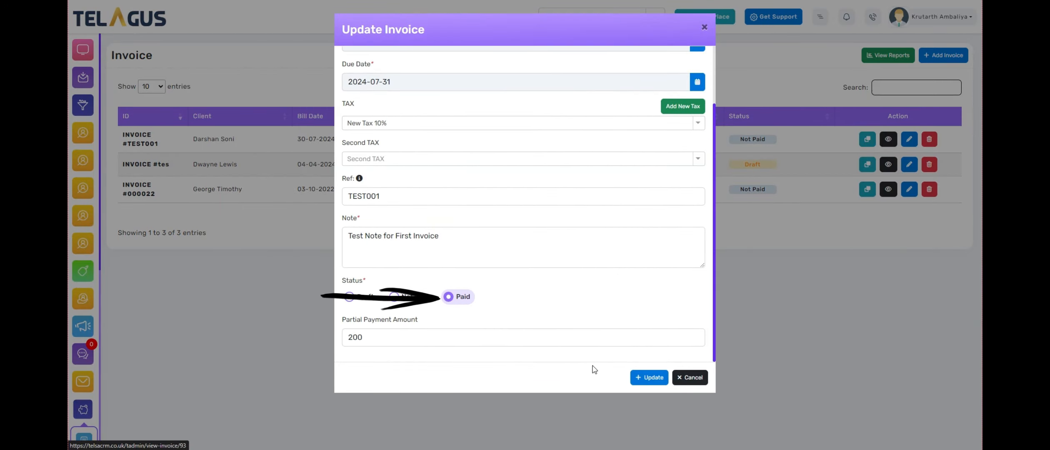
{"action": "left_click", "coordinate": [651, 377]}
{"action": "left_click", "coordinate": [537, 286]}
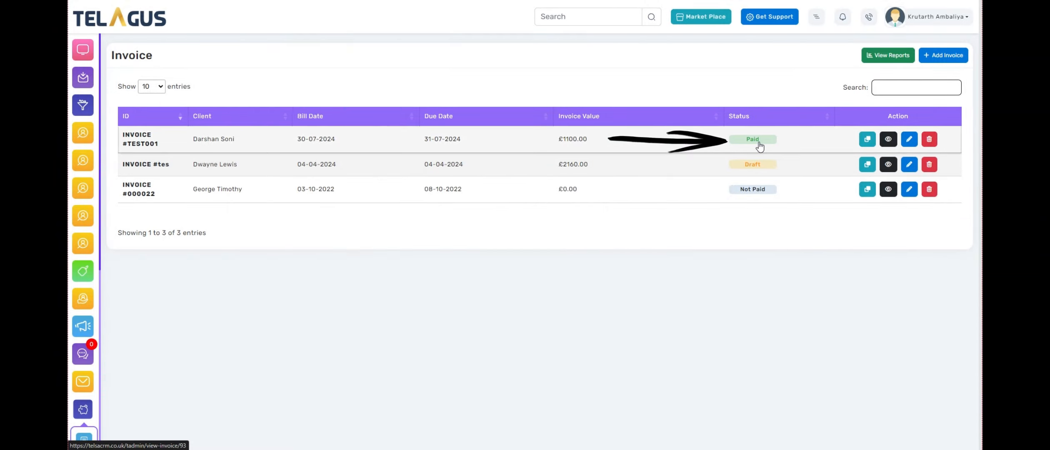
Duplicate the paid invoice TEST001 in the invoice list
{"action": "left_click", "coordinate": [868, 140]}
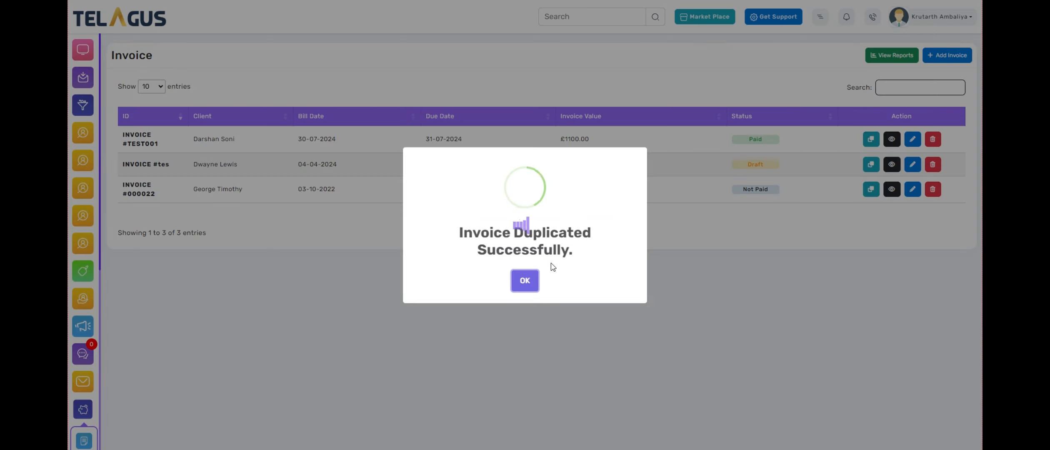
{"action": "left_click", "coordinate": [525, 281]}
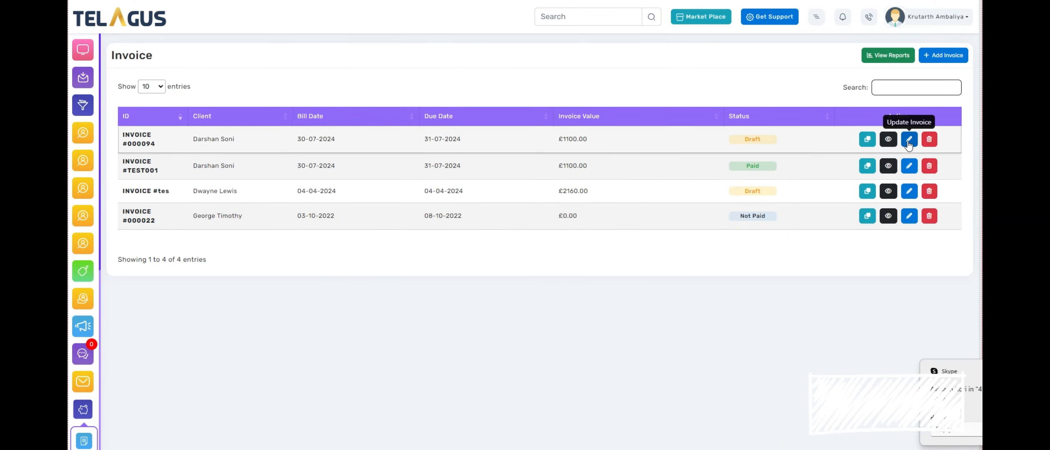
{"action": "left_click", "coordinate": [962, 371]}
Try to download the paid invoice TEST001 as a PDF and return to the invoice list
{"action": "left_click", "coordinate": [888, 165]}
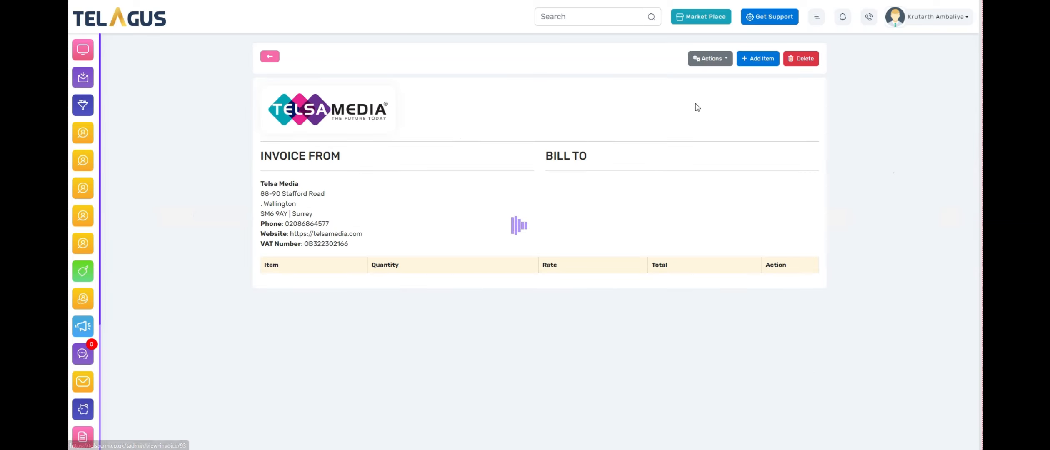
{"action": "left_click", "coordinate": [710, 59]}
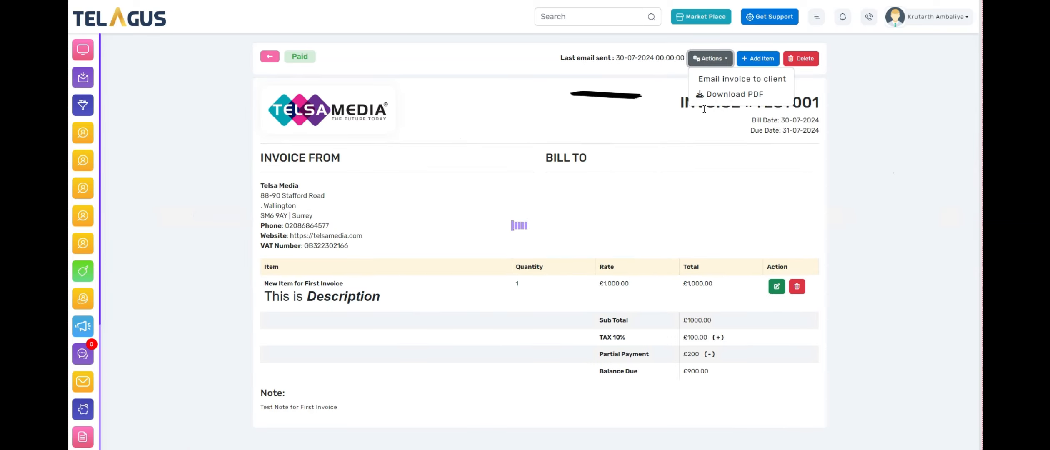
{"action": "left_click", "coordinate": [735, 95]}
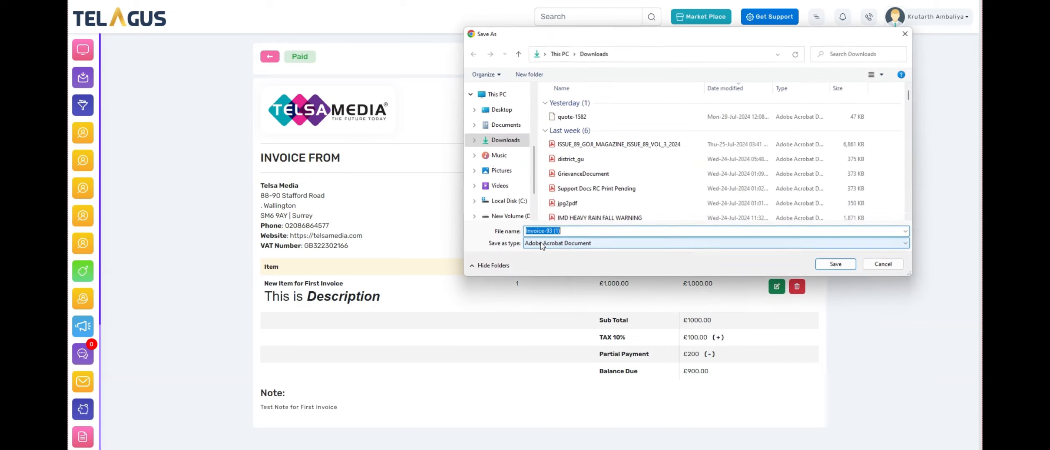
{"action": "left_click", "coordinate": [904, 263]}
{"action": "left_click", "coordinate": [264, 56]}
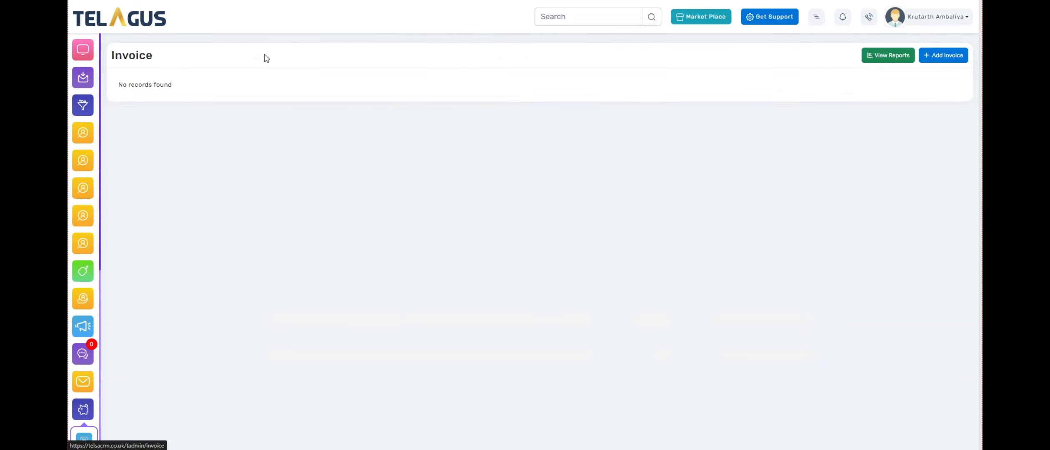
Review the invoice reports along with their client and time period filter options
{"action": "left_click", "coordinate": [890, 59]}
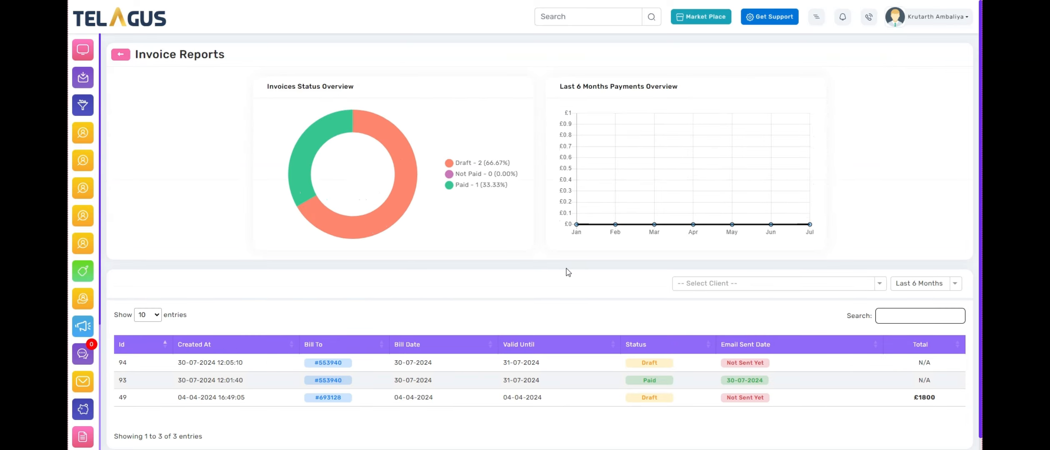
{"action": "left_click", "coordinate": [793, 284]}
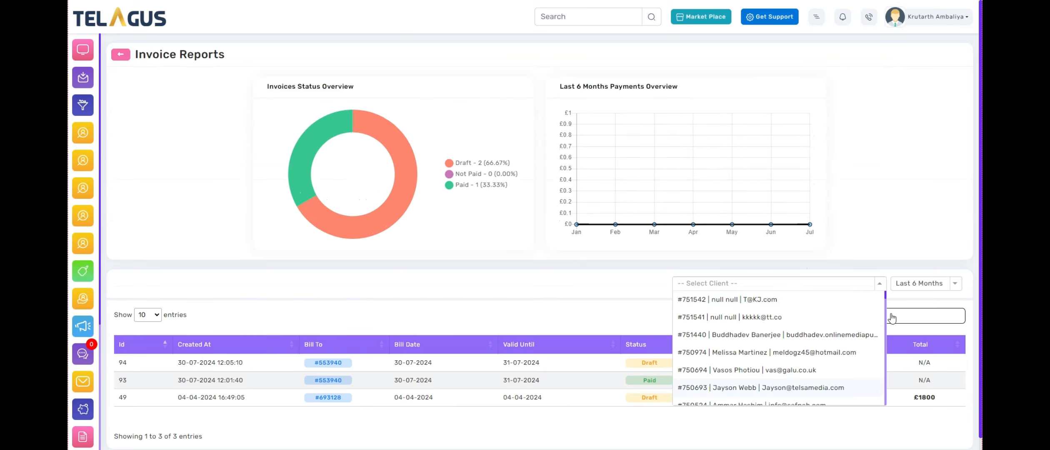
{"action": "left_click", "coordinate": [929, 250]}
{"action": "left_click", "coordinate": [930, 283]}
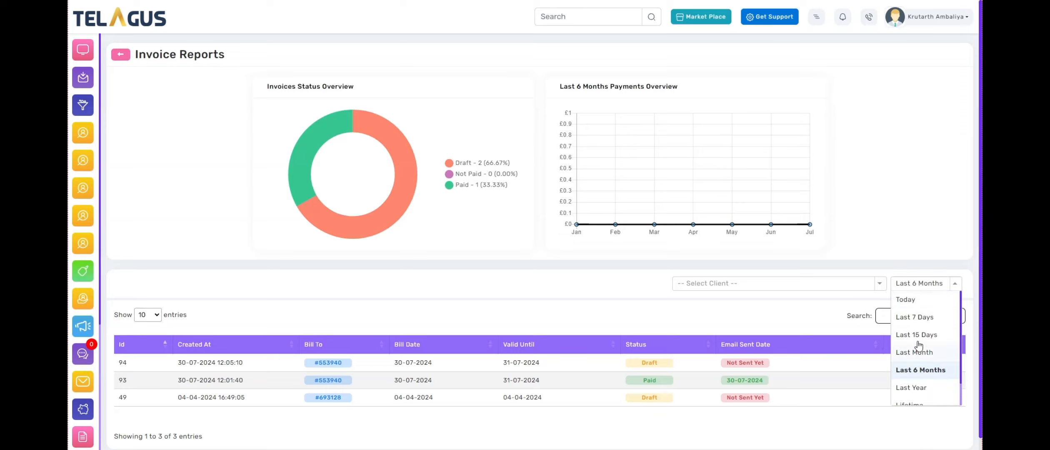
{"action": "left_click", "coordinate": [628, 283]}
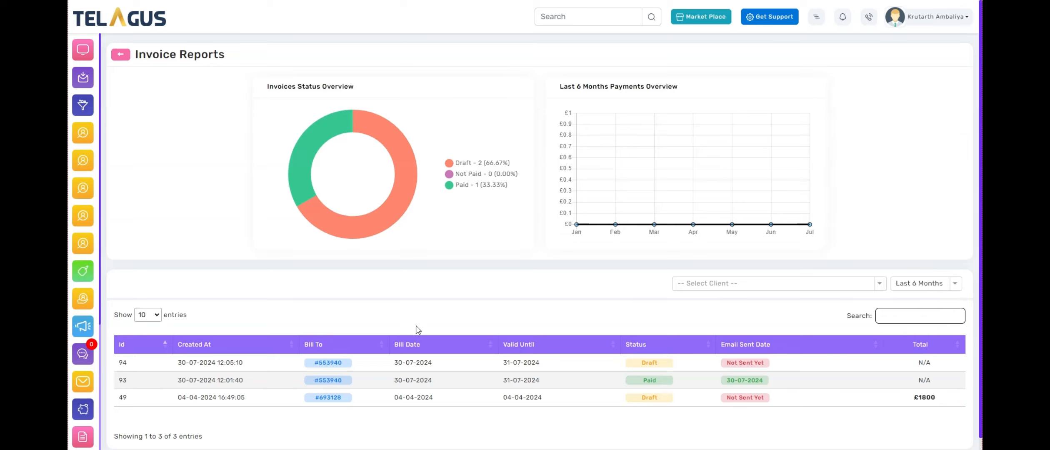
{"action": "left_click", "coordinate": [120, 62]}
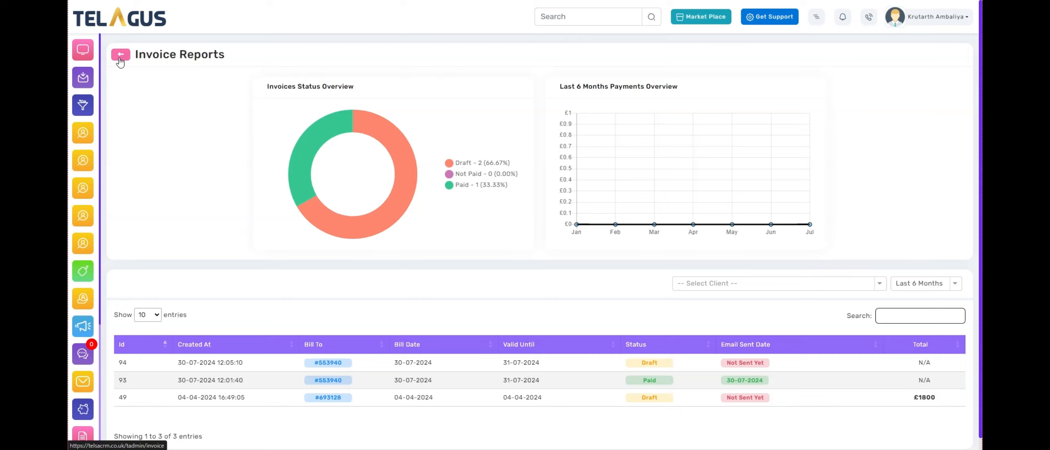